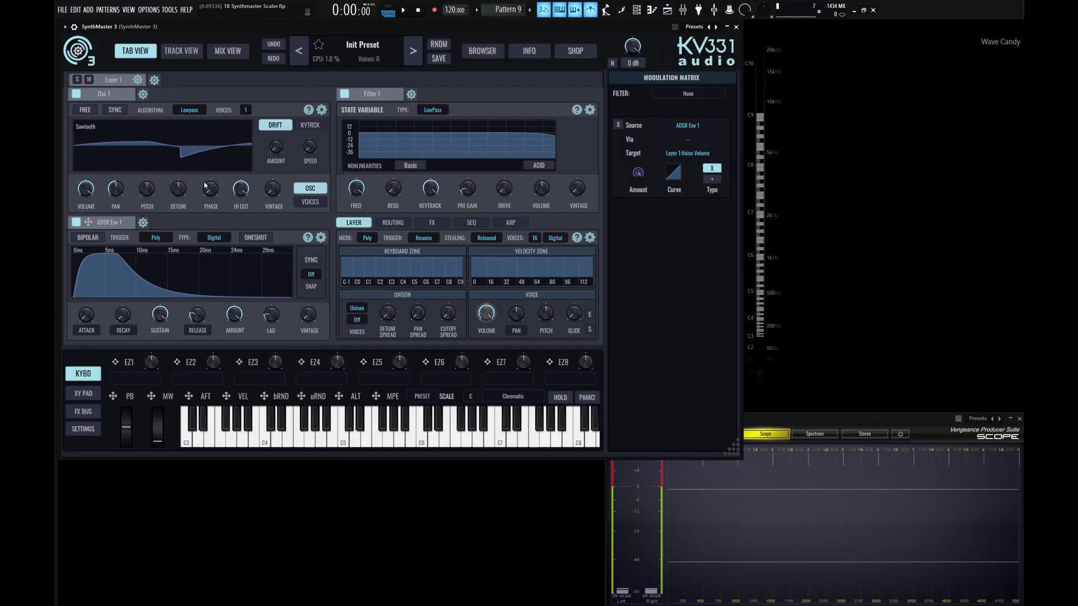
# - Add a Scaler modulator and assign it to Osc 1's volume, with the volume turned all the way down
pyautogui.moveTo(160, 237)
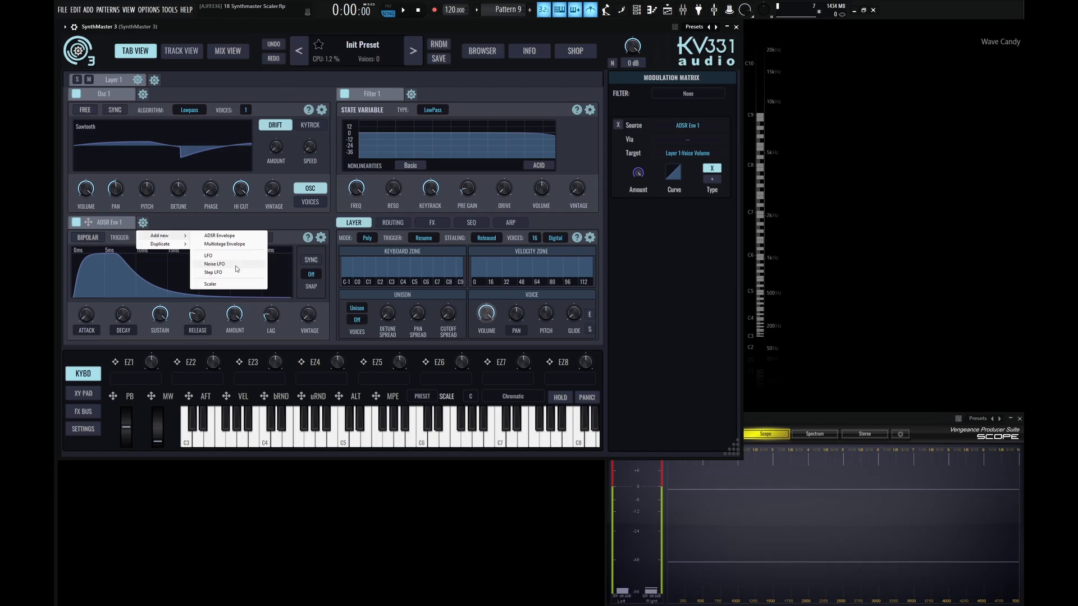
pyautogui.click(223, 285)
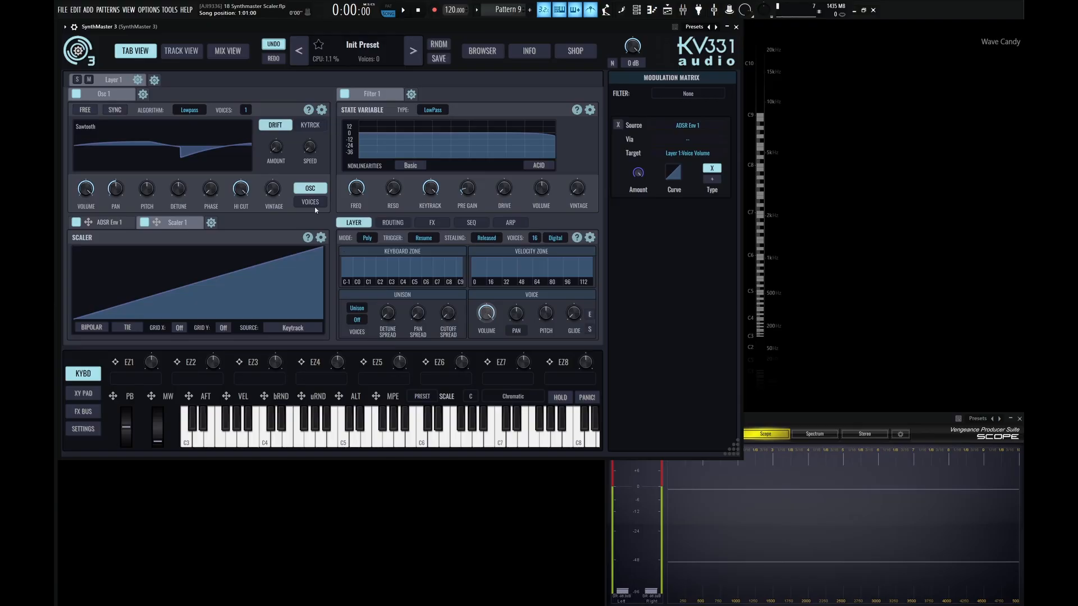
pyautogui.click(90, 191)
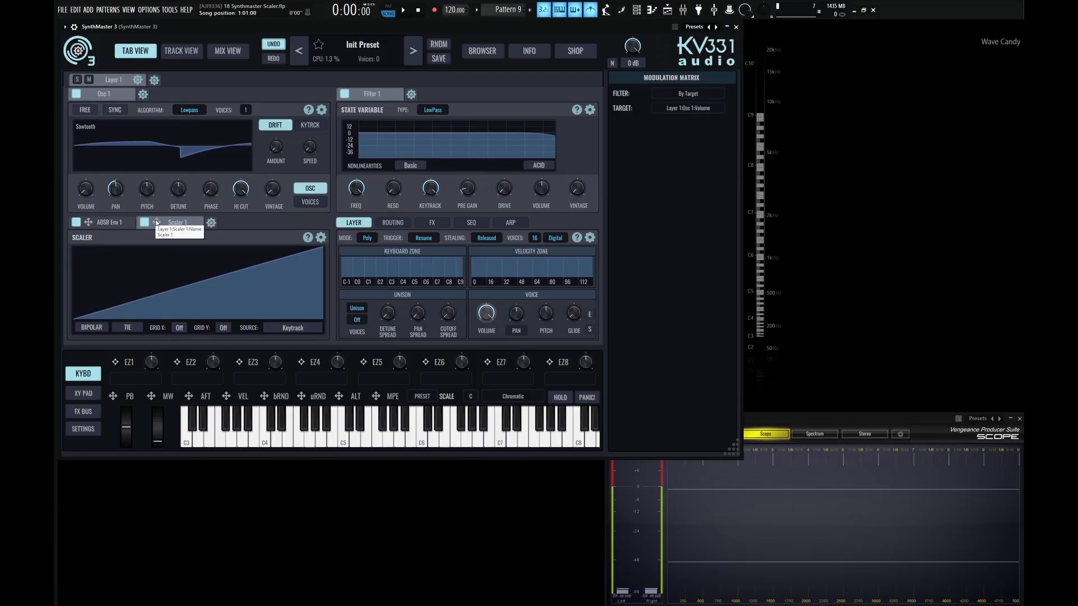
pyautogui.moveTo(155, 220); pyautogui.dragTo(85, 189)
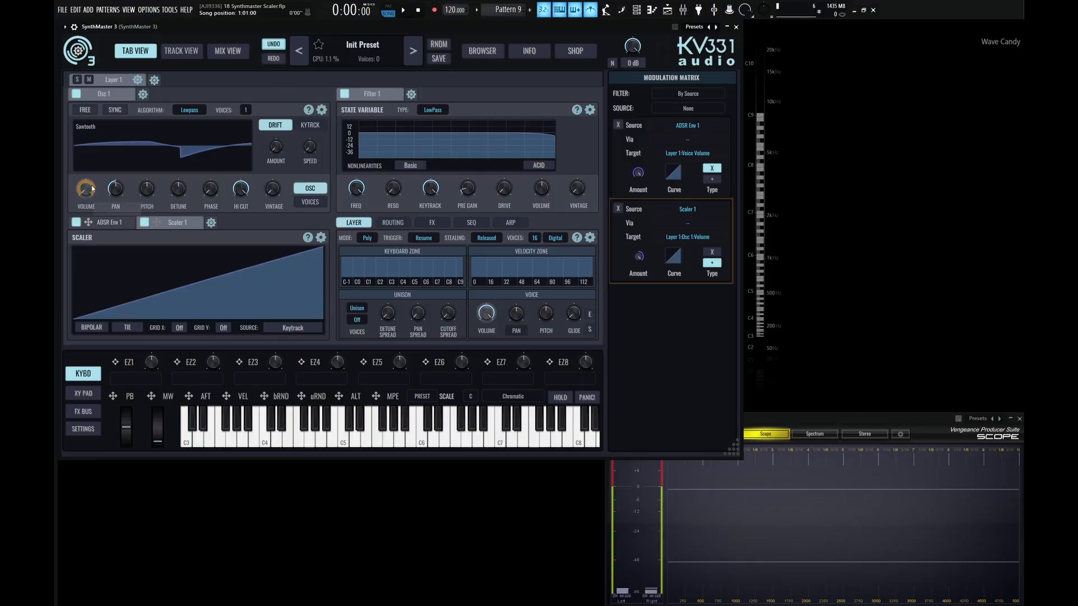
# - Play low and high notes across the on-screen keyboard to audition the keytracked volume scaling
pyautogui.moveTo(187, 280)
pyautogui.mouseDown()
pyautogui.moveTo(198, 286)
pyautogui.moveTo(198, 268)
pyautogui.moveTo(200, 278)
pyautogui.mouseUp()
pyautogui.click(188, 443)
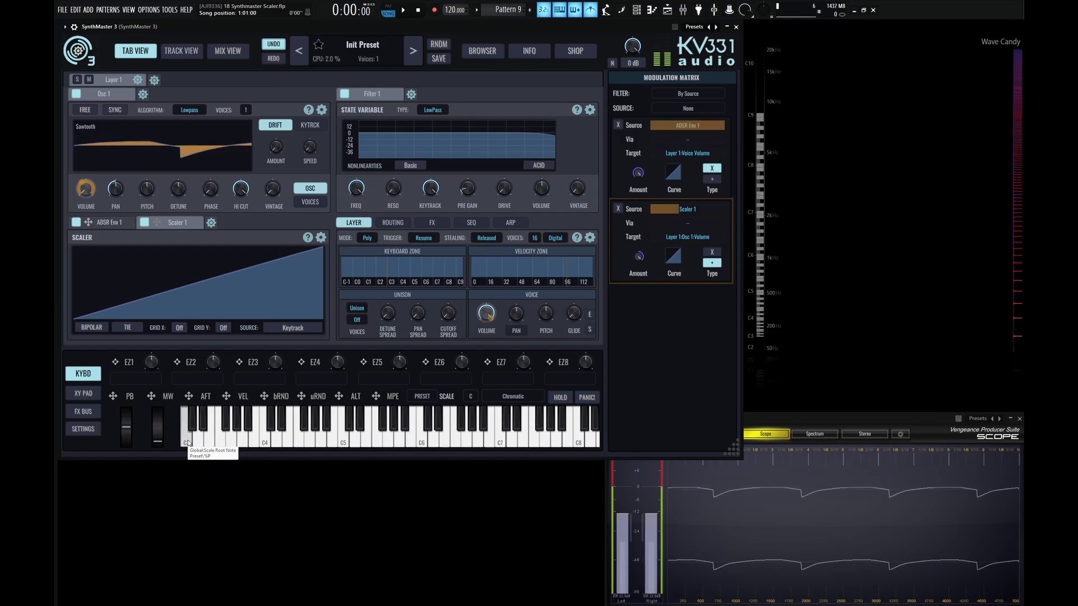
pyautogui.click(508, 443)
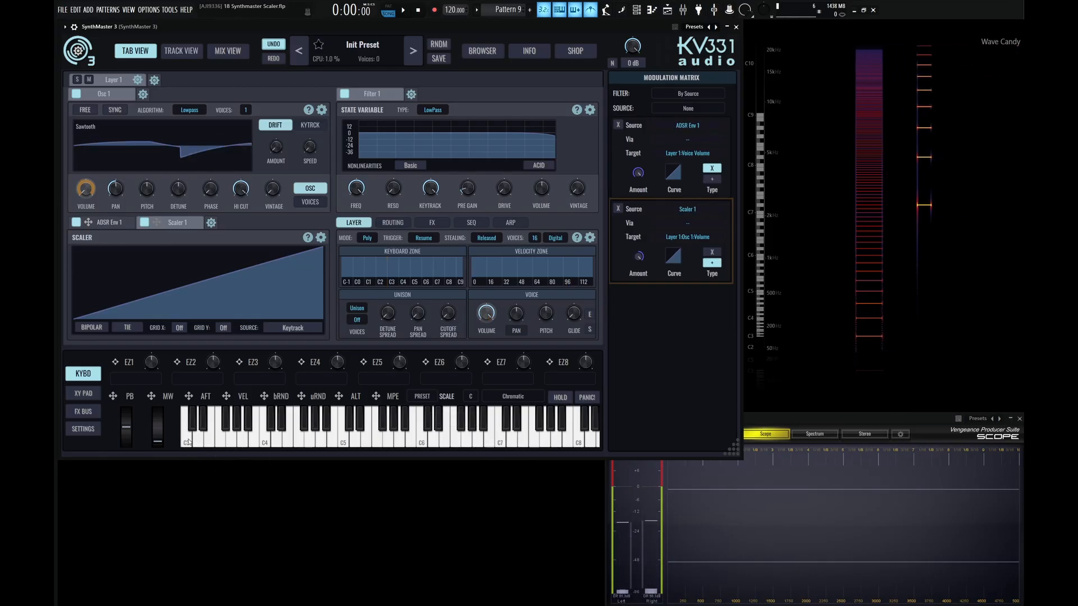
pyautogui.moveTo(188, 443)
pyautogui.mouseDown()
pyautogui.moveTo(413, 448)
pyautogui.moveTo(178, 444)
pyautogui.mouseUp()
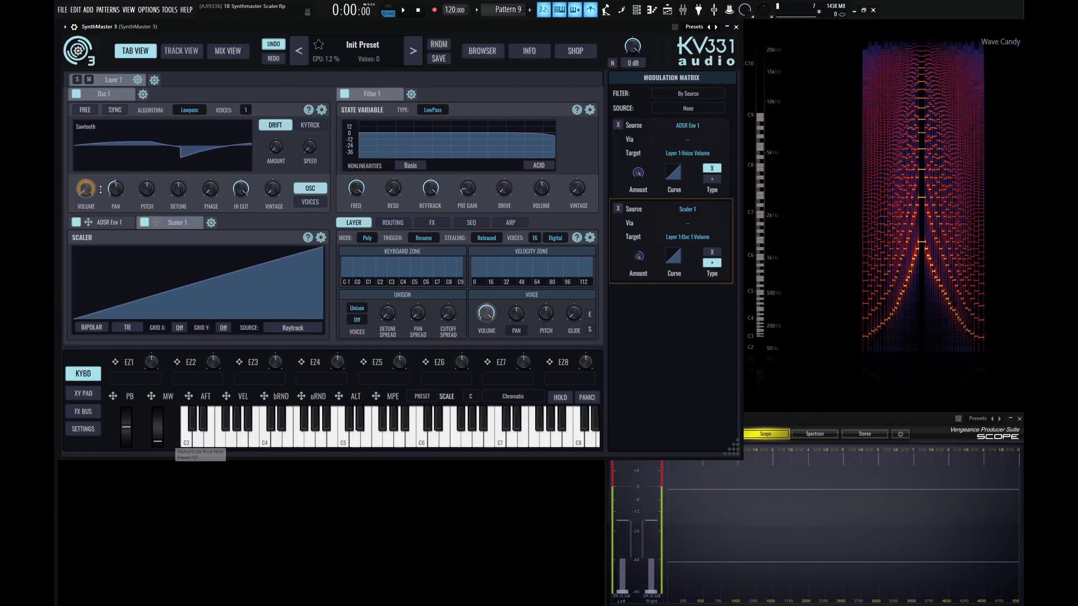
pyautogui.click(197, 443)
pyautogui.moveTo(198, 443)
pyautogui.mouseDown()
pyautogui.moveTo(492, 435)
pyautogui.moveTo(184, 433)
pyautogui.mouseUp()
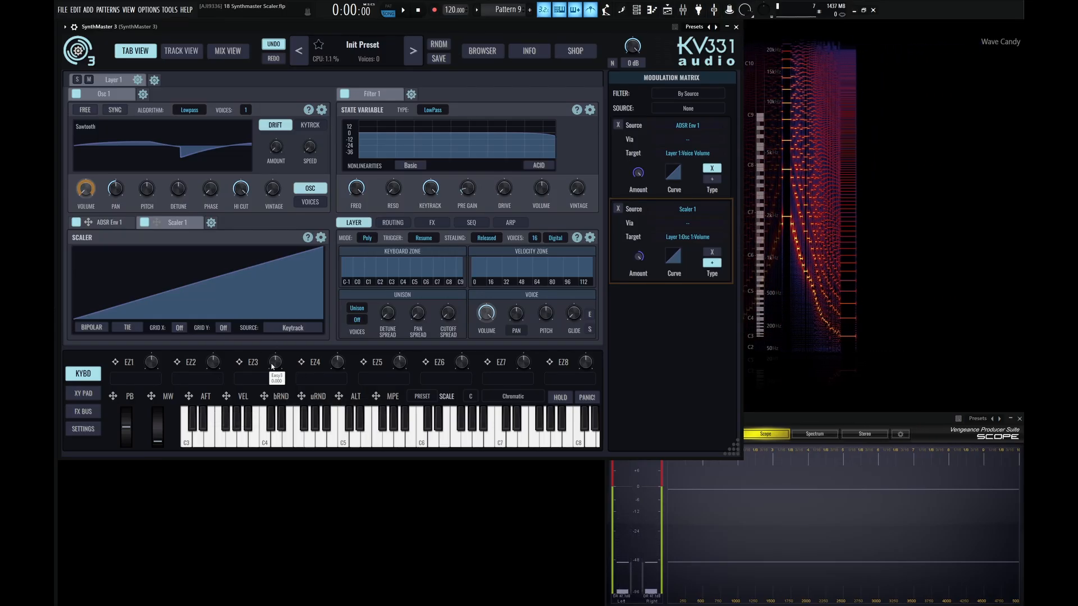
# - Set the Scaler's source to CC1 (Mod Wheel)
pyautogui.click(296, 329)
pyautogui.moveTo(298, 353)
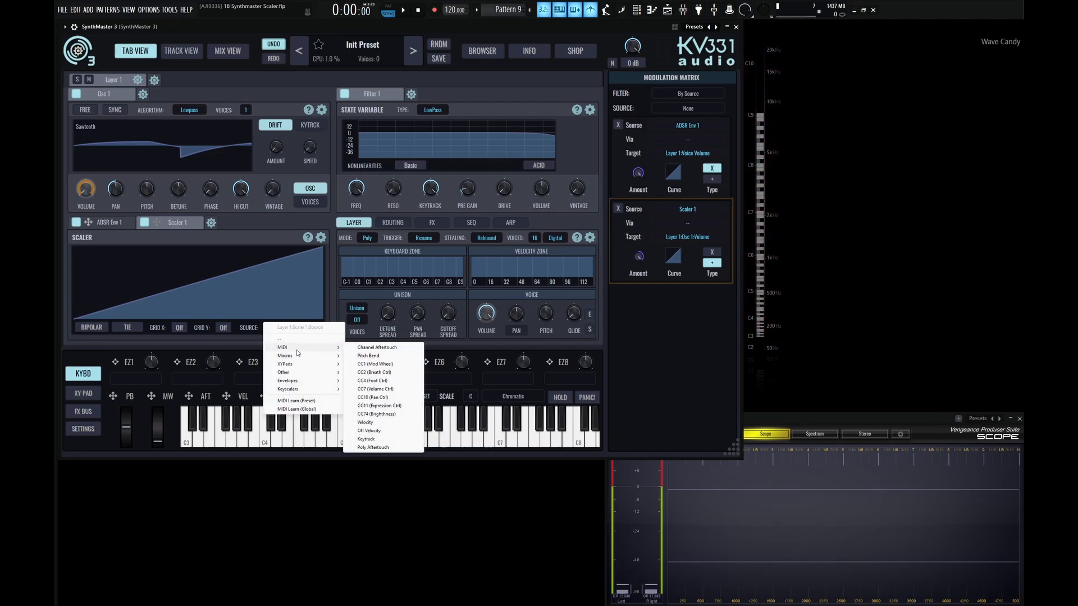
pyautogui.click(382, 364)
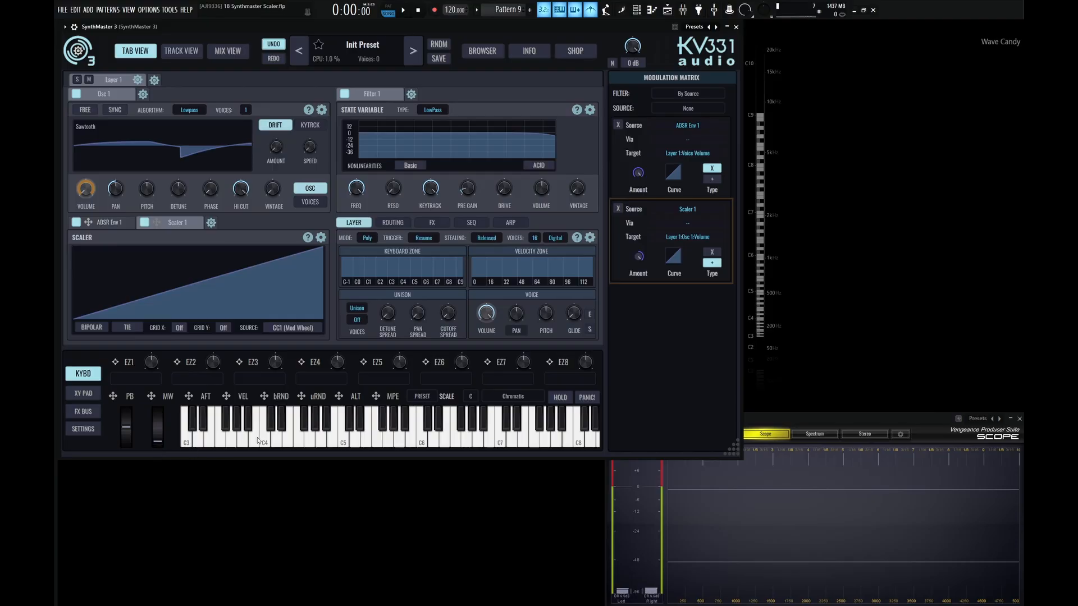
# - Audition notes at different modulation wheel positions, then return the wheel to its minimum
pyautogui.click(357, 443)
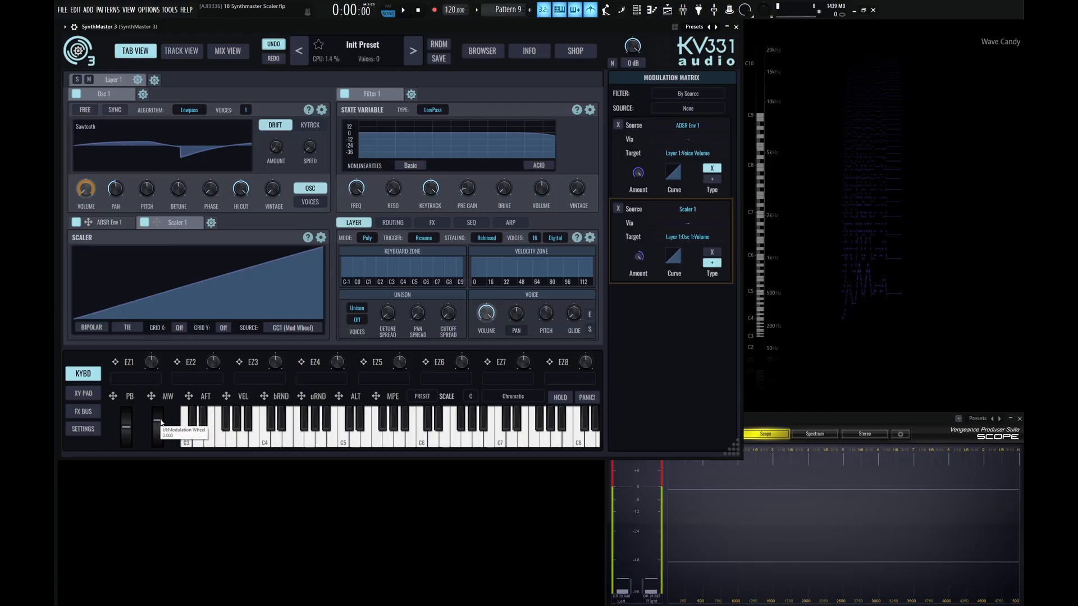
pyautogui.click(255, 446)
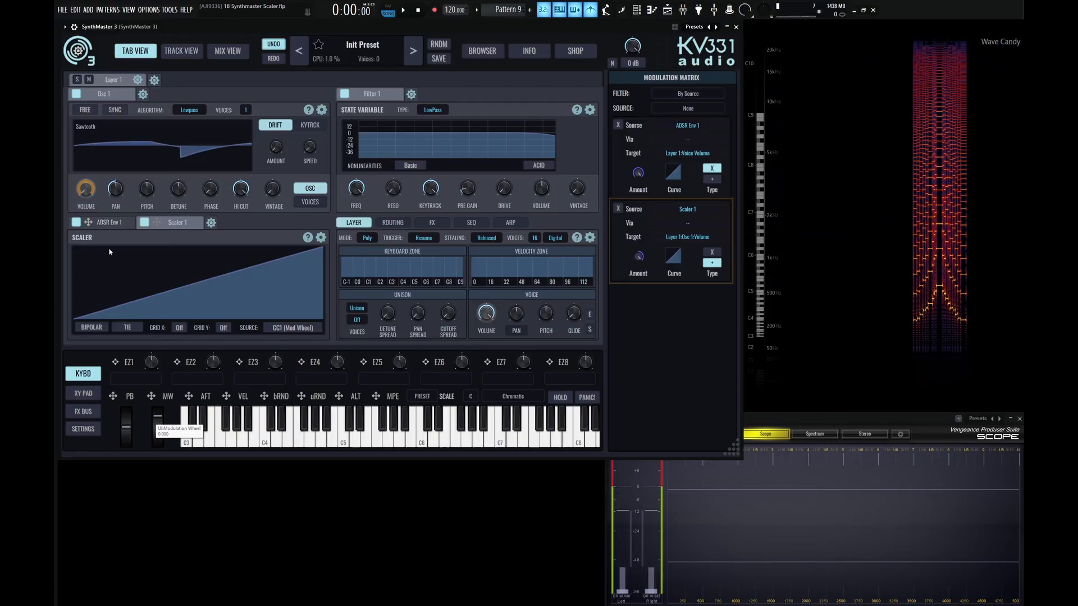
pyautogui.click(285, 446)
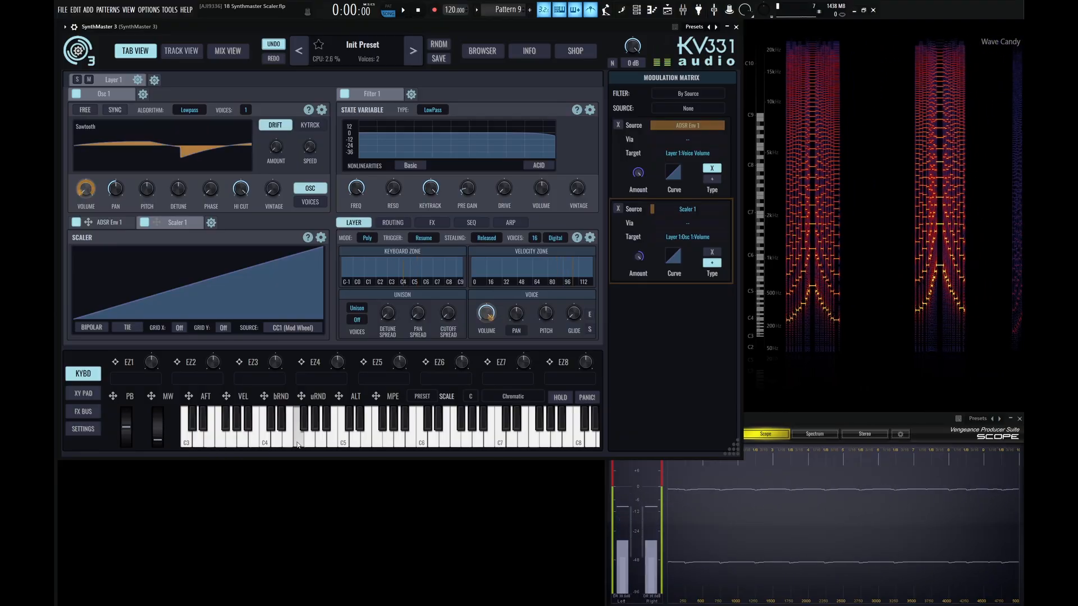
pyautogui.click(358, 443)
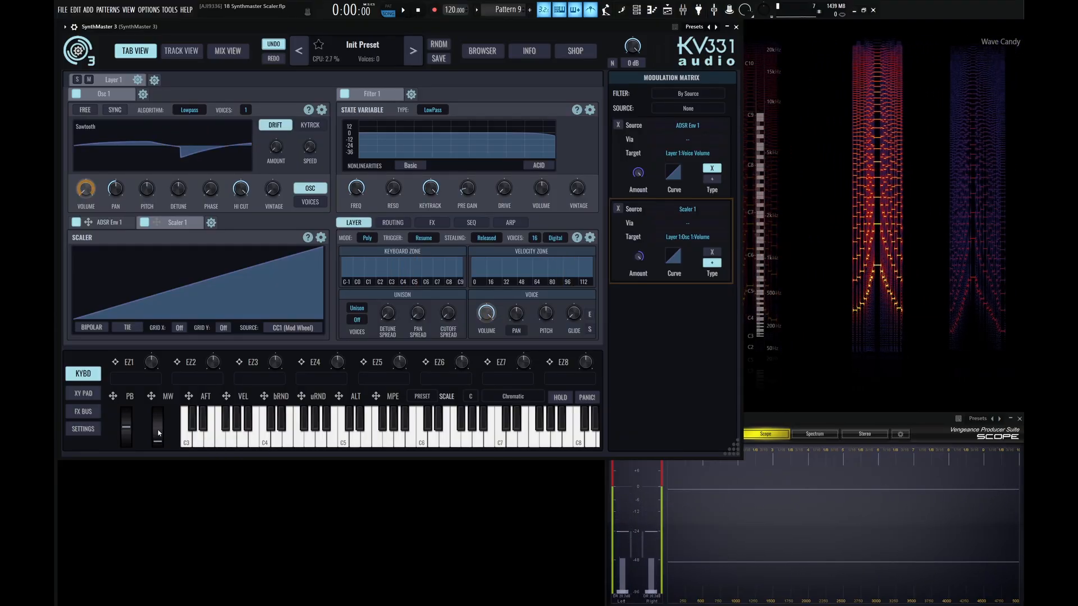
pyautogui.moveTo(219, 434)
pyautogui.mouseDown()
pyautogui.moveTo(367, 438)
pyautogui.moveTo(285, 438)
pyautogui.mouseUp()
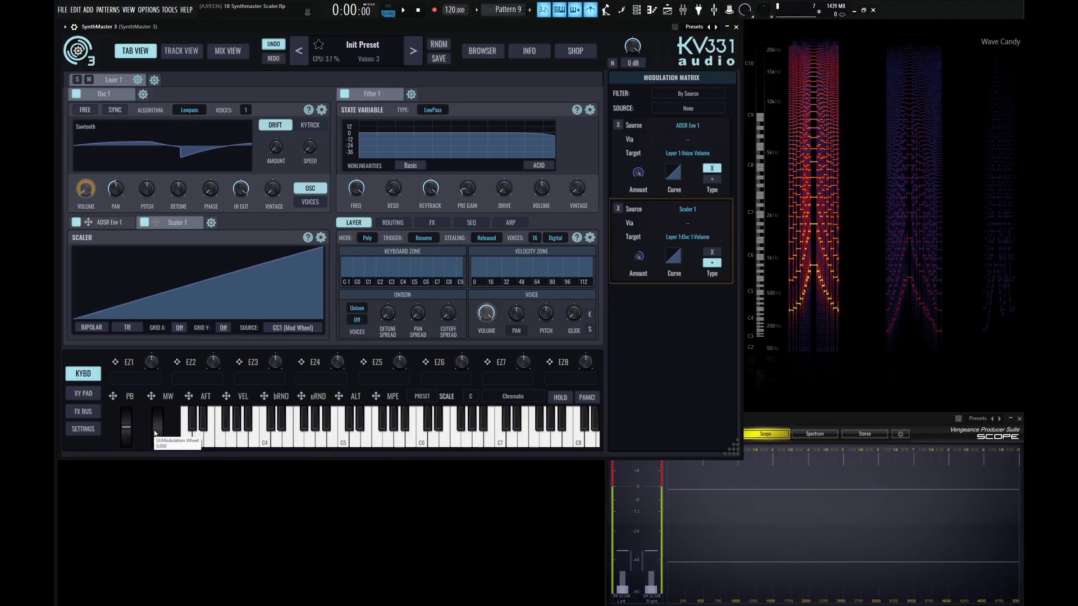
pyautogui.moveTo(157, 435); pyautogui.dragTo(155, 374)
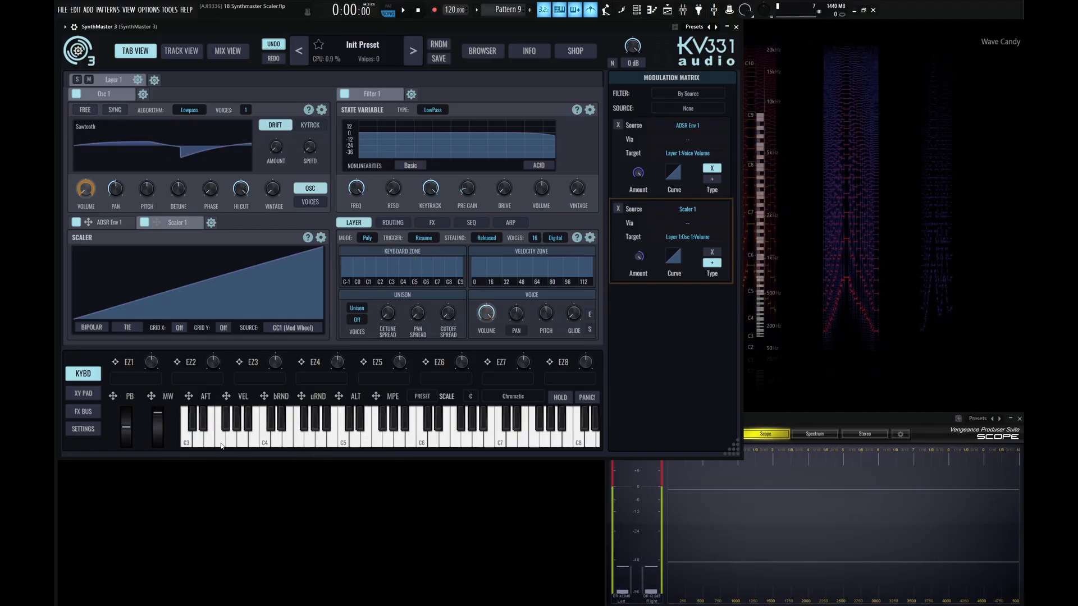
pyautogui.moveTo(220, 441)
pyautogui.mouseDown()
pyautogui.moveTo(343, 445)
pyautogui.moveTo(258, 437)
pyautogui.mouseUp()
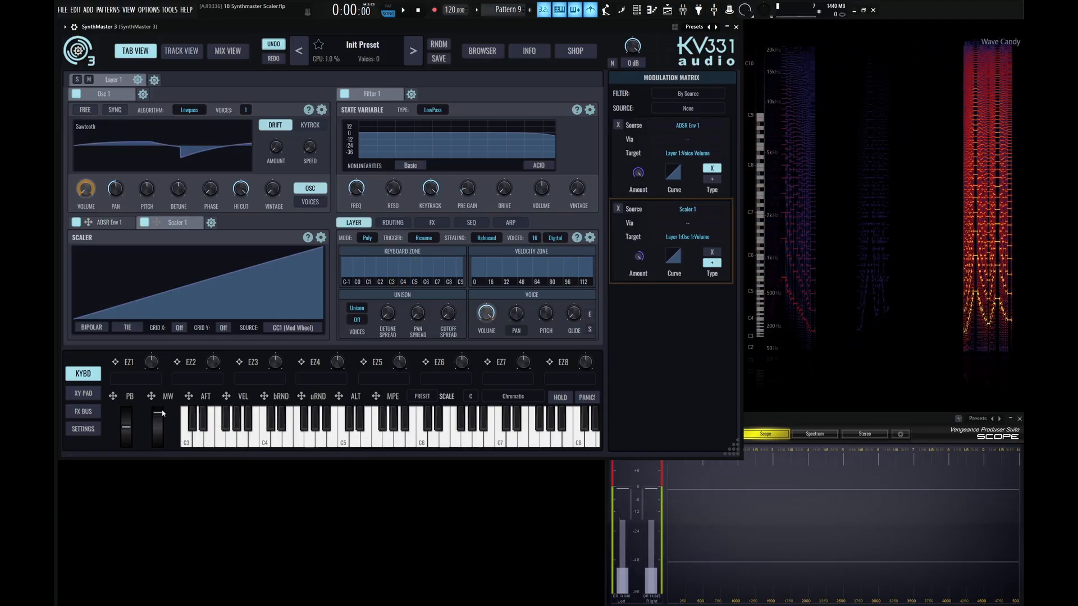
pyautogui.moveTo(159, 413); pyautogui.dragTo(163, 444)
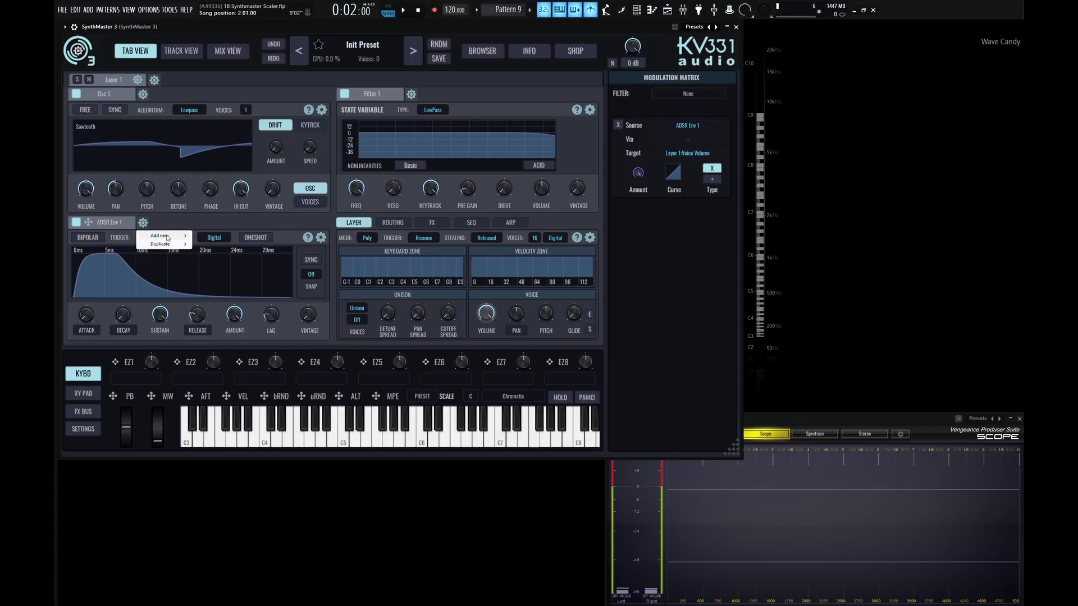
# - Add a bipolar Scaler assigned to Osc 1's pan and audition it across the keyboard
pyautogui.moveTo(168, 238)
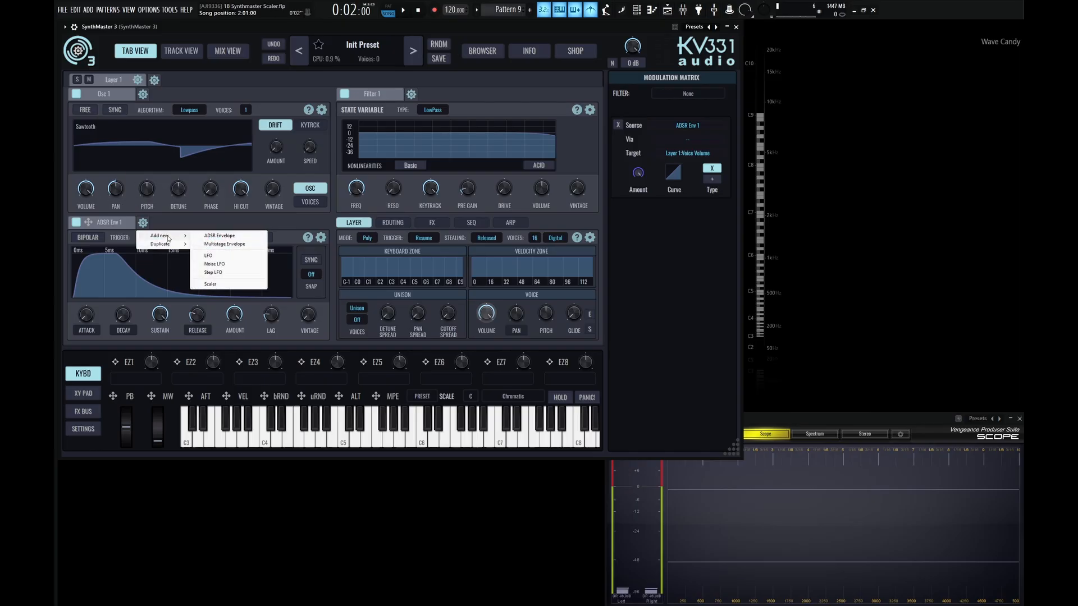
pyautogui.click(222, 285)
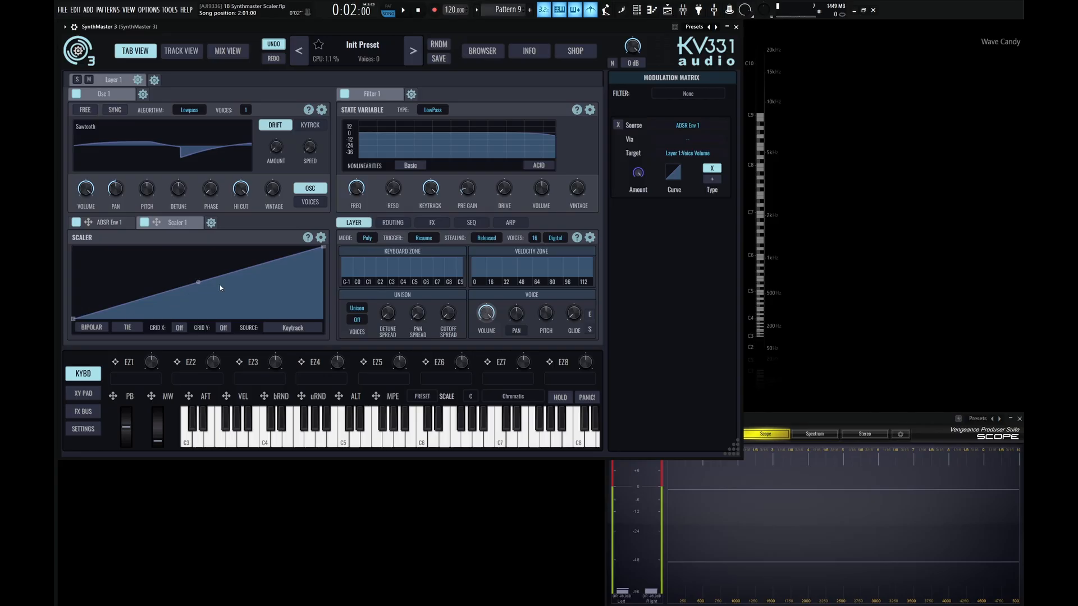
pyautogui.click(91, 328)
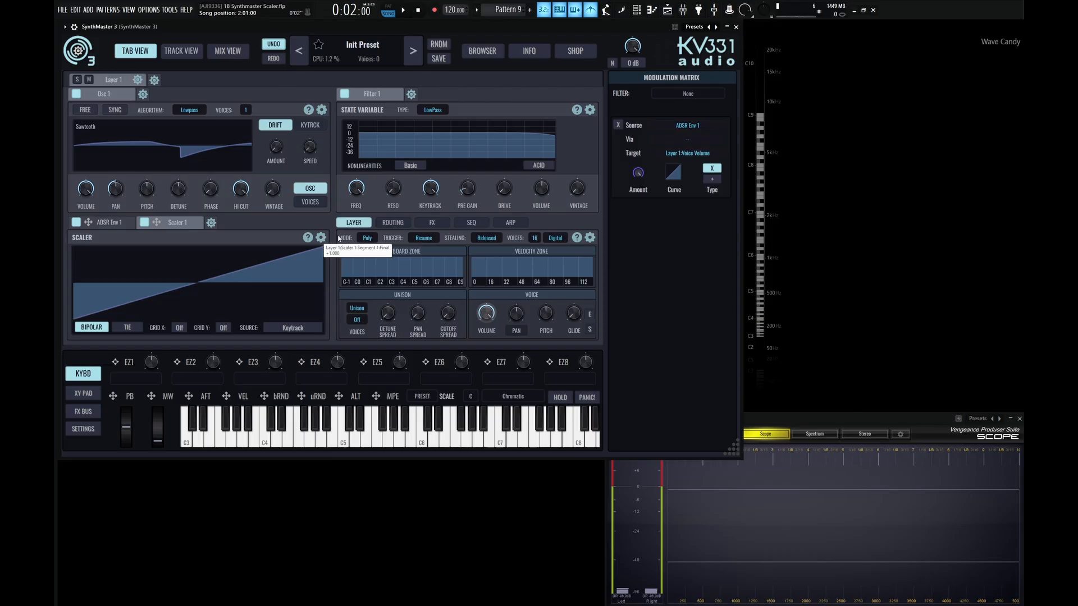
pyautogui.click(157, 223)
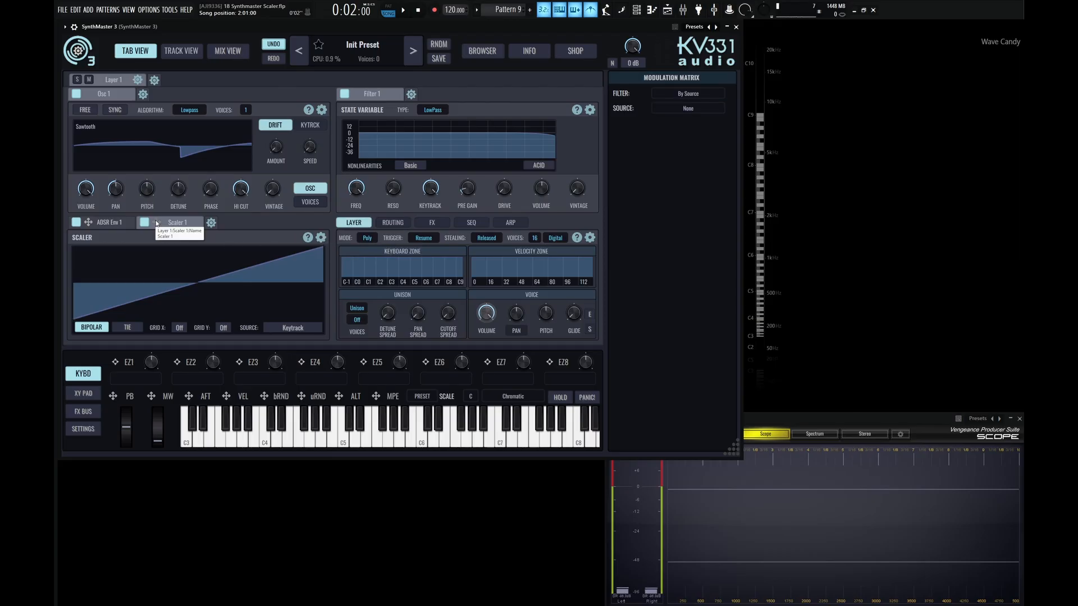
pyautogui.moveTo(145, 202); pyautogui.dragTo(118, 194)
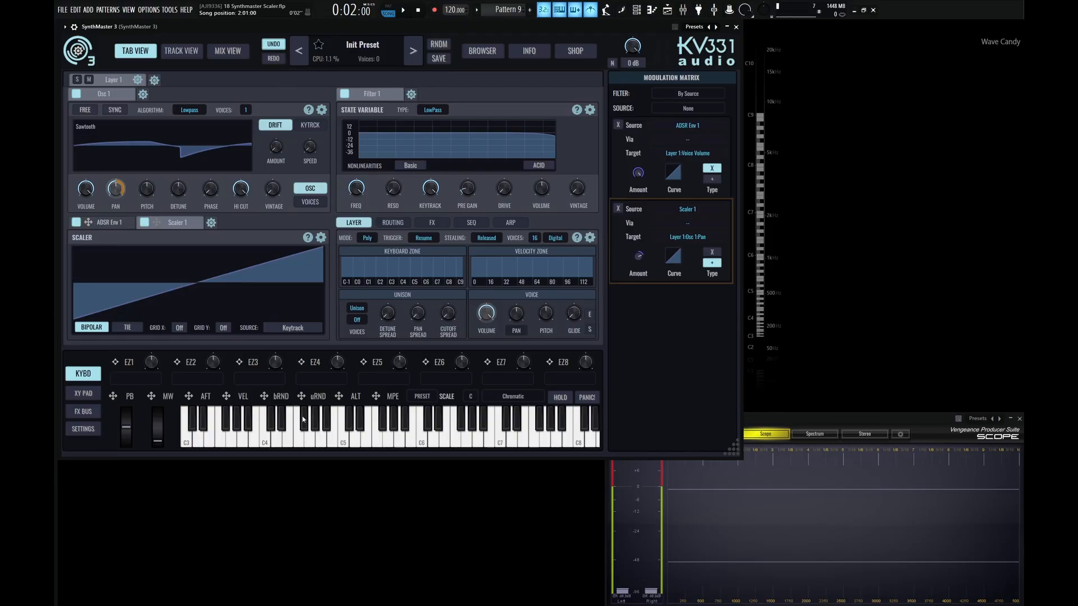
pyautogui.moveTo(224, 438)
pyautogui.mouseDown()
pyautogui.moveTo(467, 436)
pyautogui.moveTo(173, 430)
pyautogui.moveTo(410, 435)
pyautogui.moveTo(230, 434)
pyautogui.mouseUp()
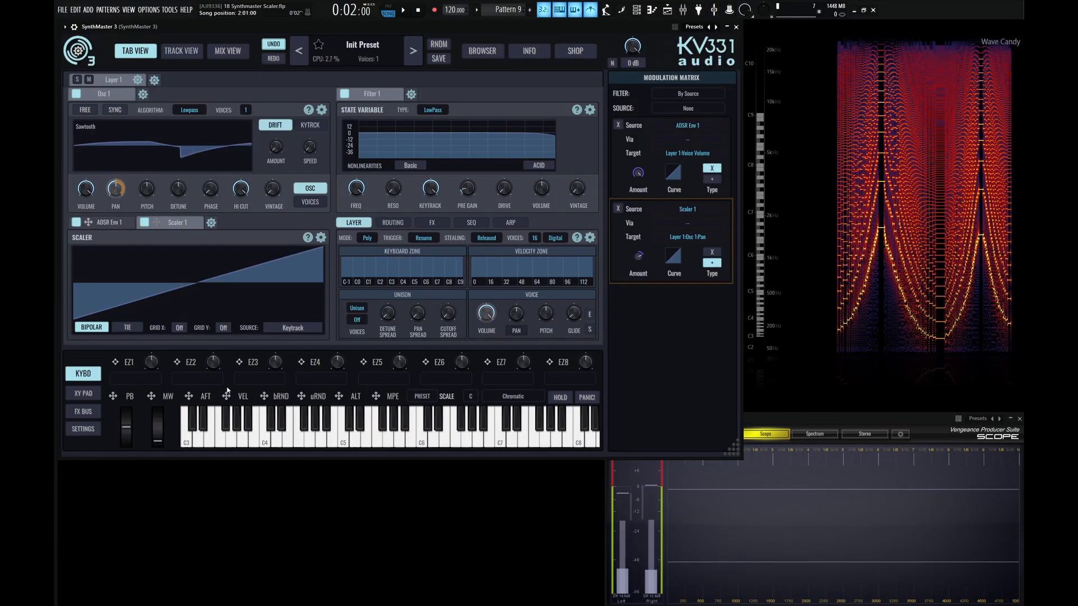
# - Reshape the Scaler curve into a hard step from minimum to maximum near its middle, and audition notes around C4
pyautogui.doubleClick(183, 287)
pyautogui.moveTo(183, 286); pyautogui.dragTo(190, 243)
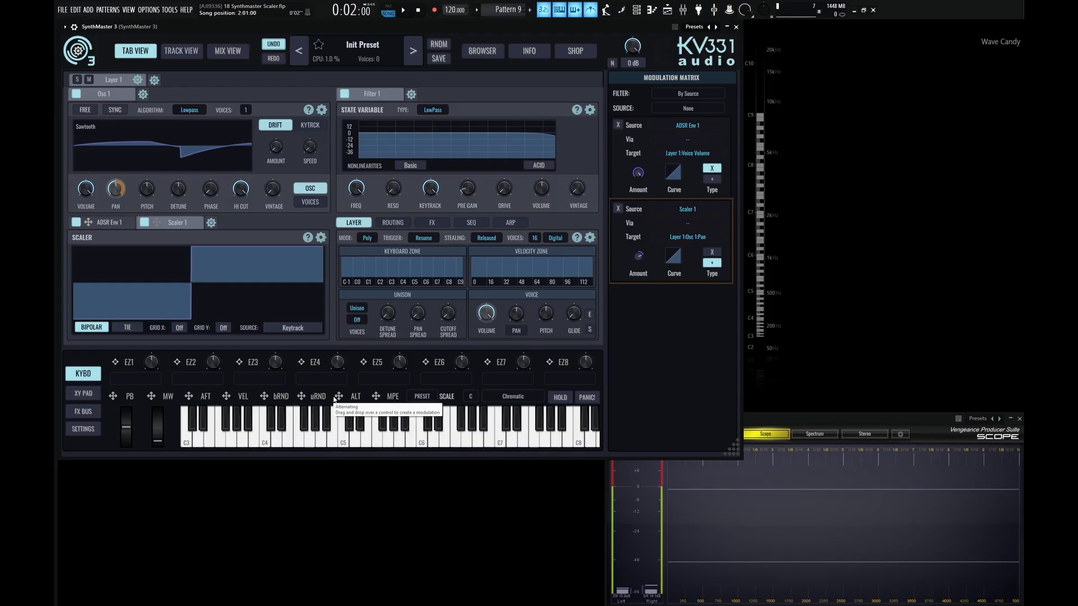
pyautogui.click(265, 441)
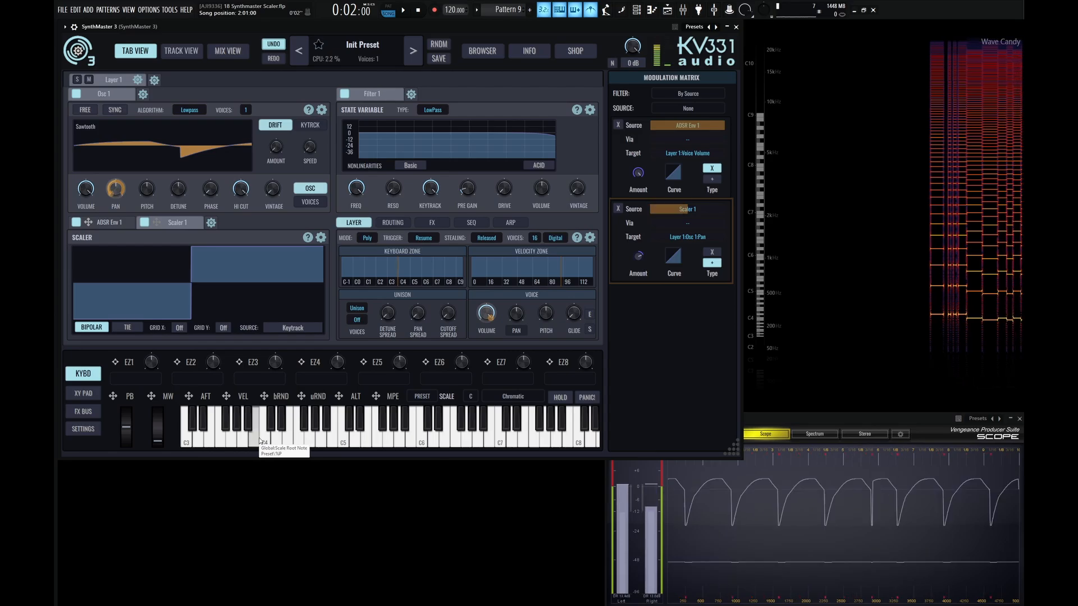
pyautogui.click(263, 442)
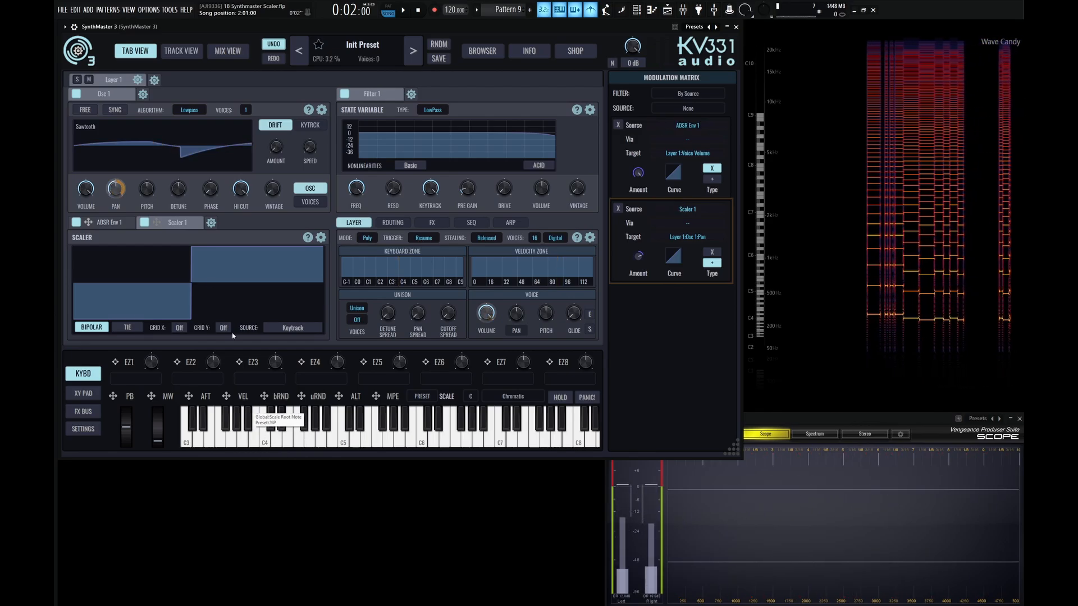
pyautogui.click(266, 443)
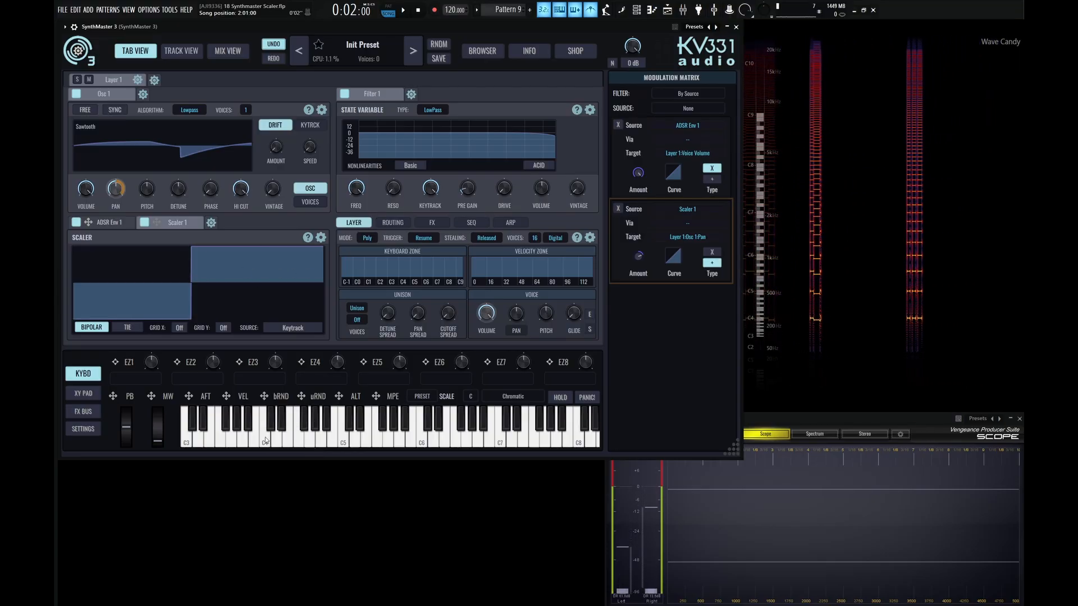
pyautogui.click(257, 445)
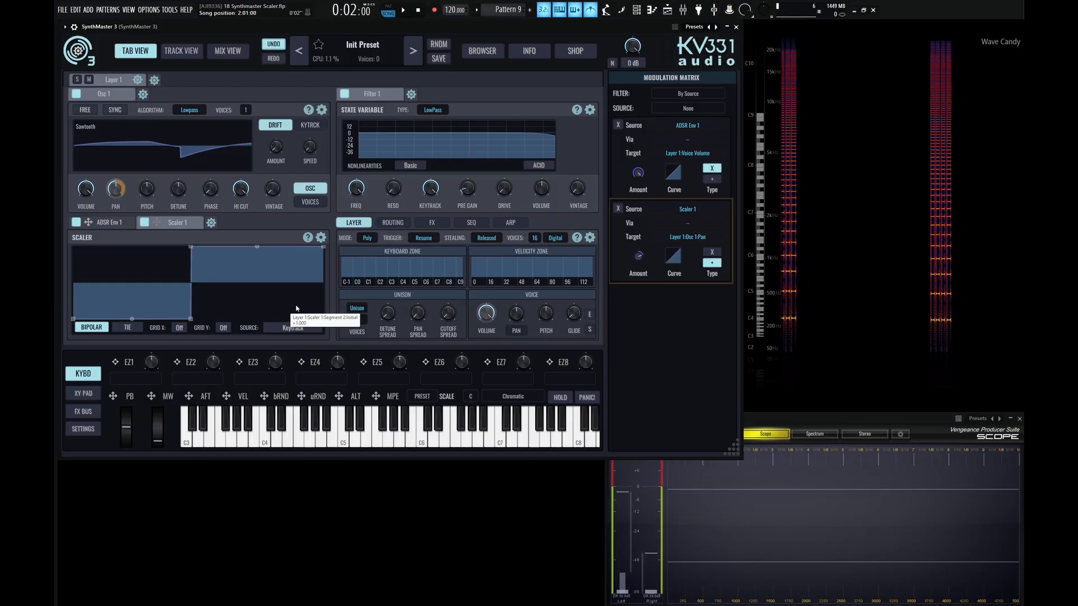
# - Set the Scaler's source to Easy 1 and turn the EZ1 knob up and down to test the panning
pyautogui.click(295, 329)
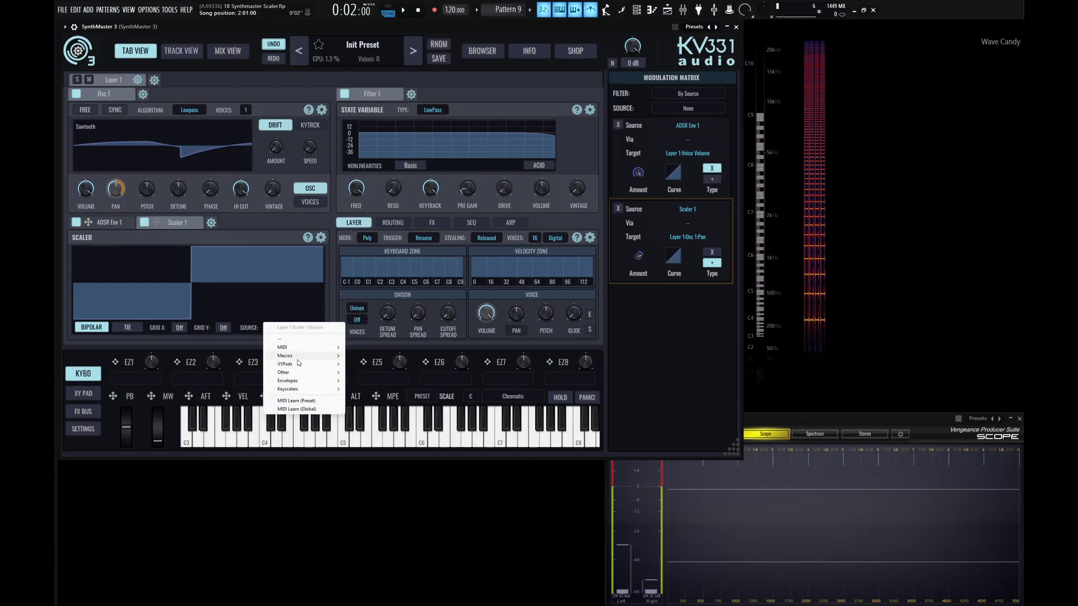
pyautogui.moveTo(299, 362)
pyautogui.click(363, 355)
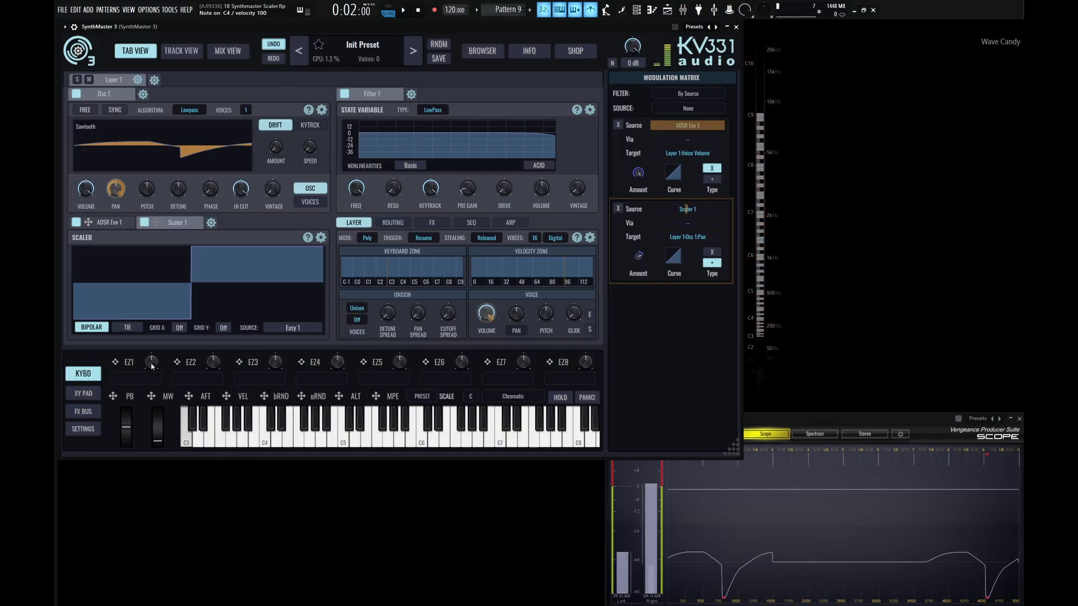
pyautogui.moveTo(152, 365); pyautogui.dragTo(161, 366)
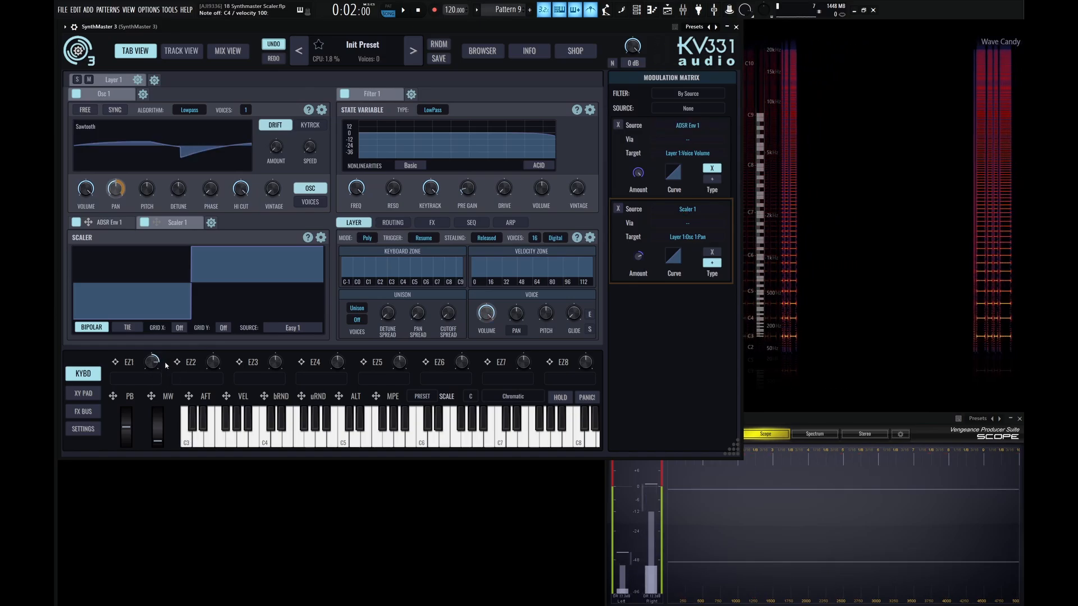
pyautogui.moveTo(154, 364); pyautogui.dragTo(158, 386)
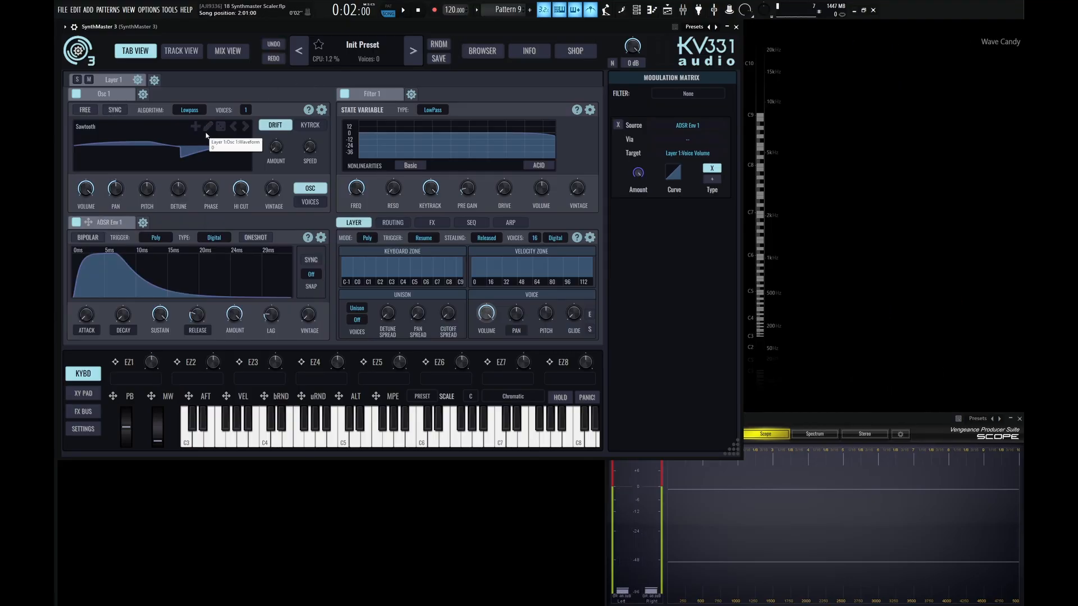
# - Add a new Scaler modulator beside ADSR Env 1 in the initialized preset
pyautogui.click(144, 224)
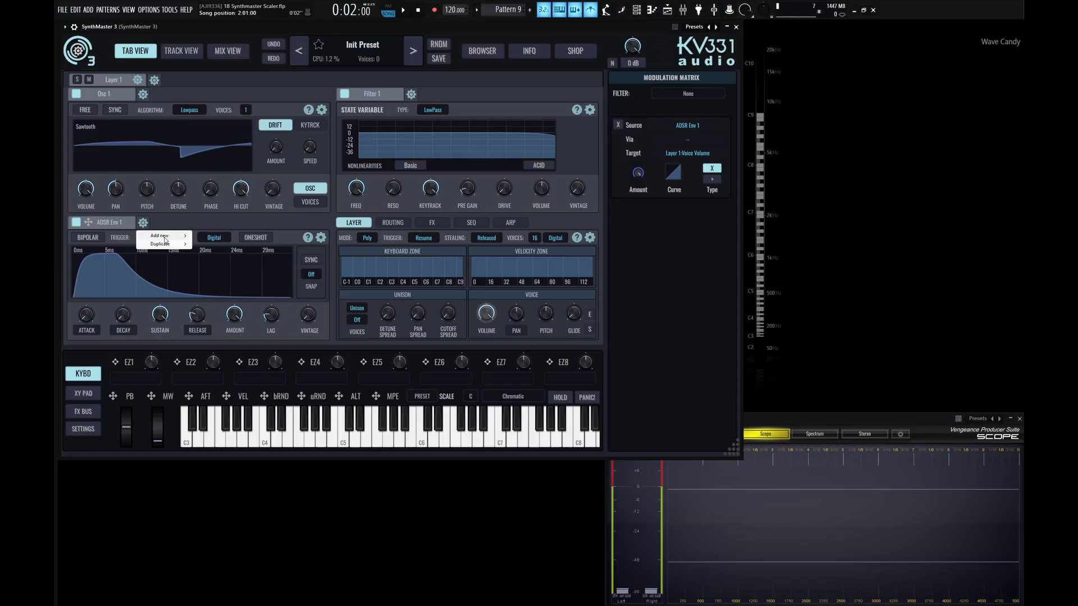
pyautogui.moveTo(168, 238)
pyautogui.click(216, 285)
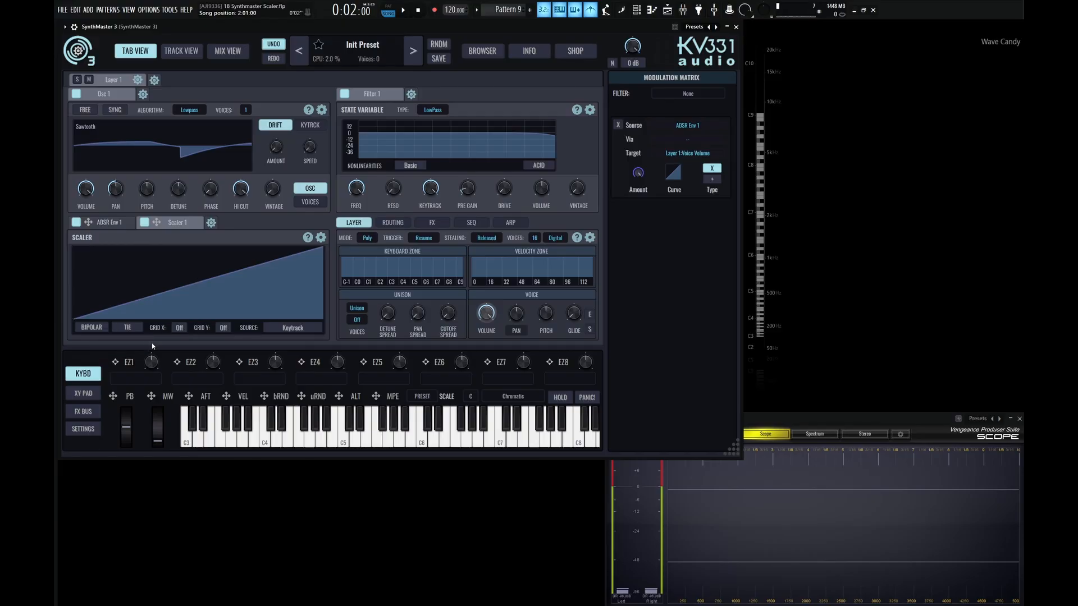
# - Try splitting the Scaler curve into two separate ramps with an untied breakpoint, and remove the breakpoint
pyautogui.doubleClick(171, 292)
pyautogui.moveTo(171, 291); pyautogui.dragTo(162, 260)
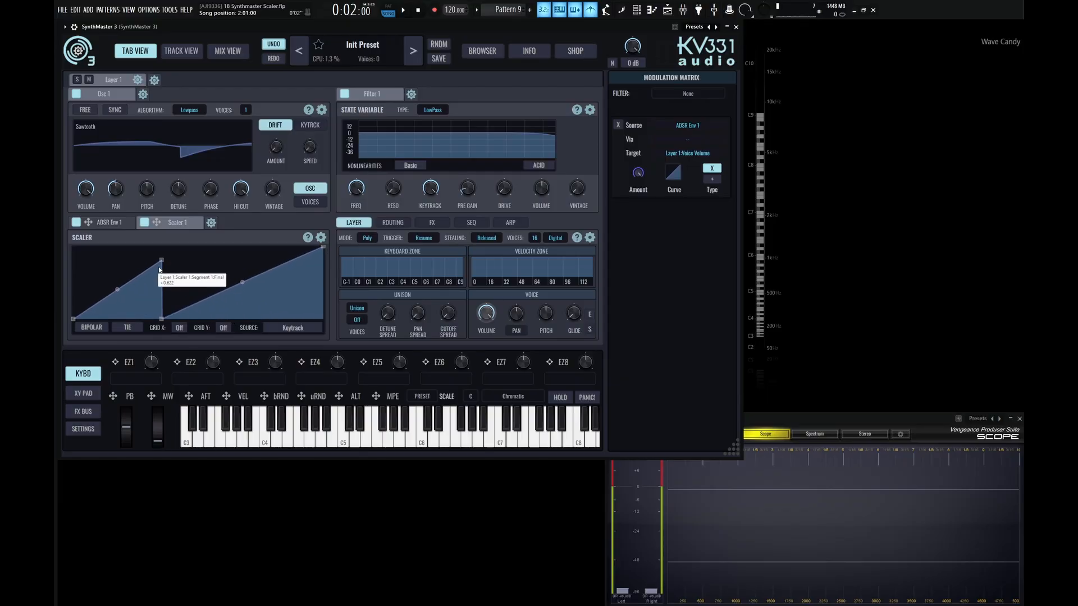
pyautogui.moveTo(166, 309); pyautogui.dragTo(193, 308)
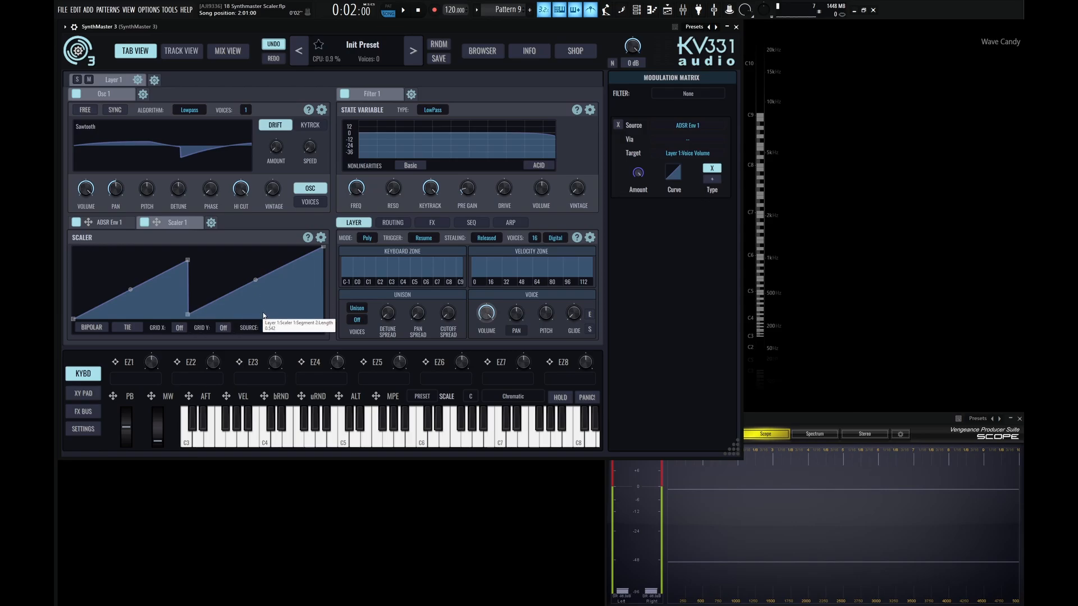
pyautogui.doubleClick(188, 314)
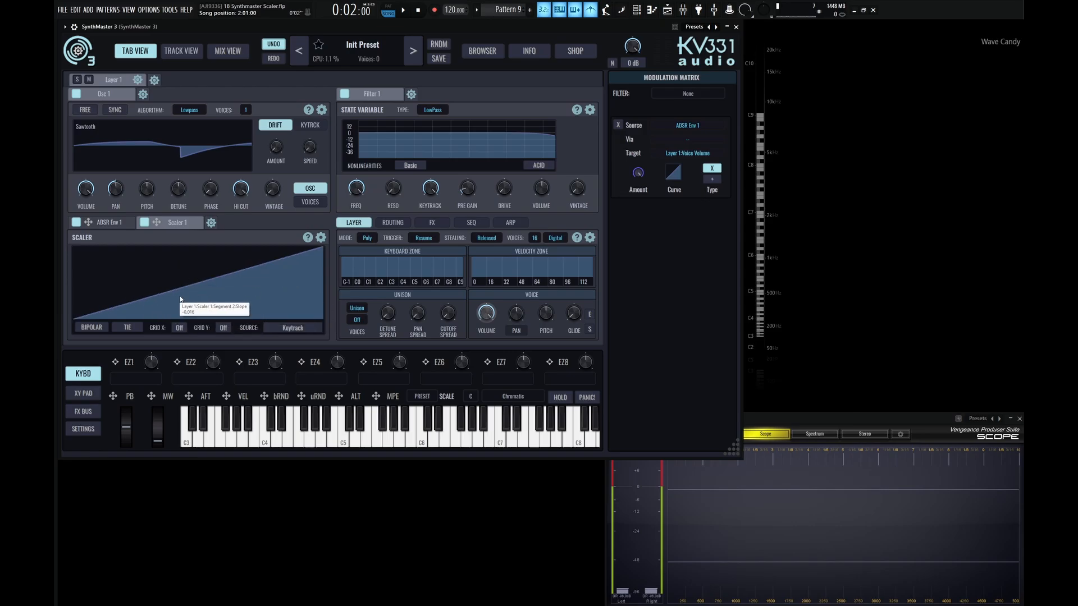
# - Turn on Tie for the Scaler, try bending the curve upward with a shared breakpoint, and delete that breakpoint
pyautogui.click(128, 328)
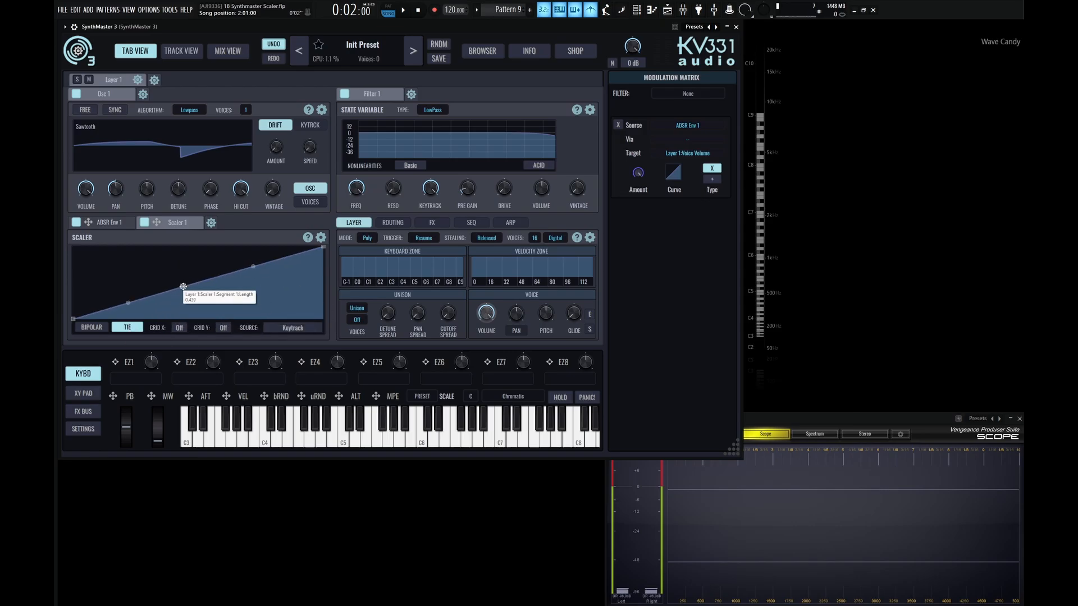
pyautogui.moveTo(183, 286)
pyautogui.mouseDown()
pyautogui.moveTo(228, 299)
pyautogui.moveTo(164, 266)
pyautogui.moveTo(208, 285)
pyautogui.moveTo(197, 297)
pyautogui.moveTo(163, 265)
pyautogui.moveTo(192, 284)
pyautogui.moveTo(187, 303)
pyautogui.moveTo(171, 277)
pyautogui.mouseUp()
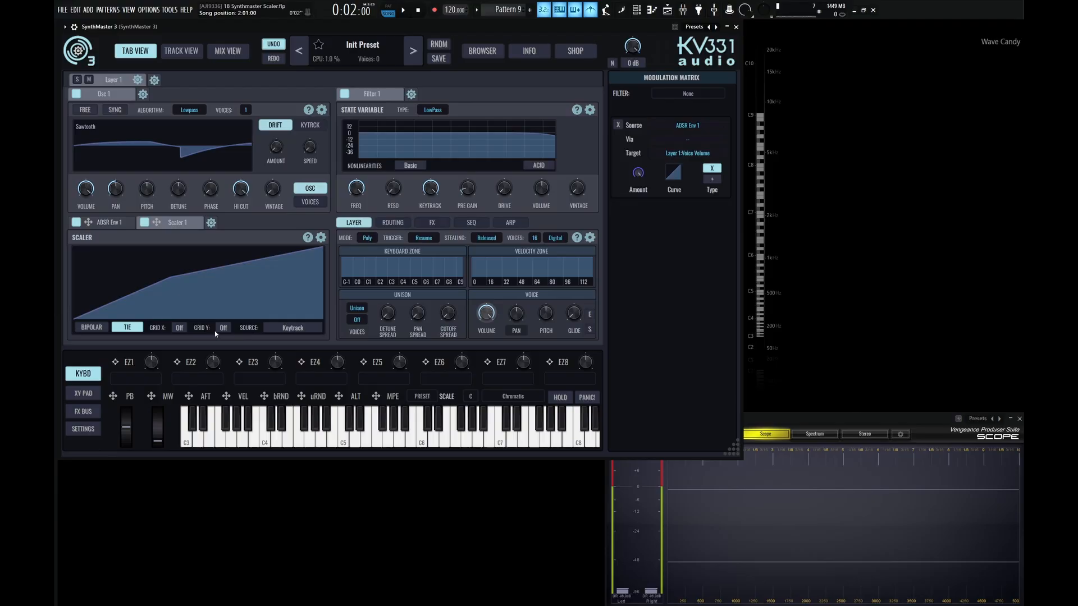
pyautogui.doubleClick(170, 277)
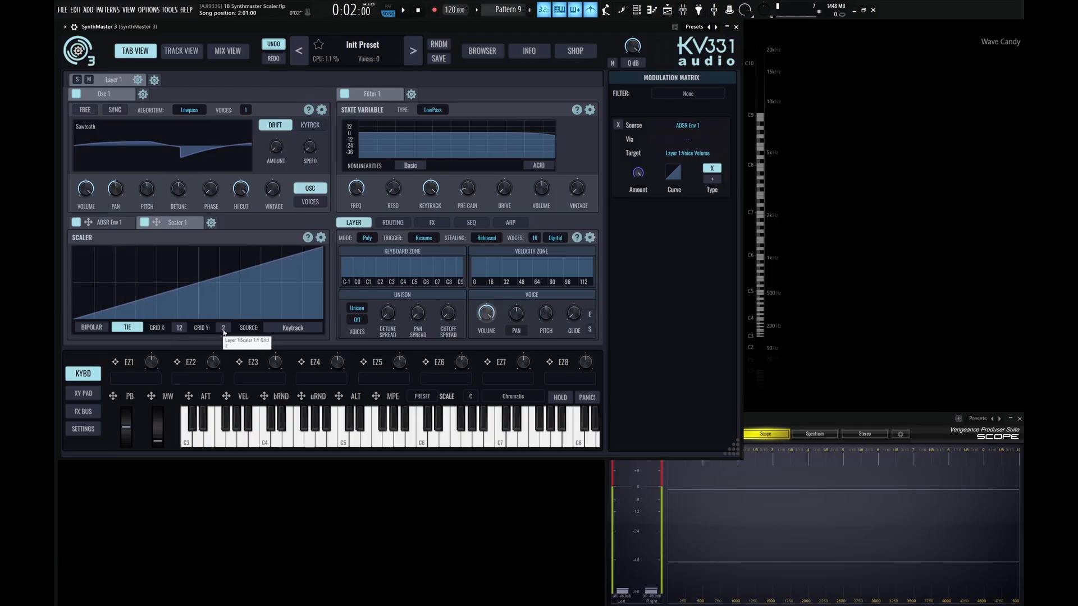
# - Set the Scaler grid to 12 horizontally and 10 vertically, and place a breakpoint slightly before the curve's middle
pyautogui.scroll(4, 224, 332)
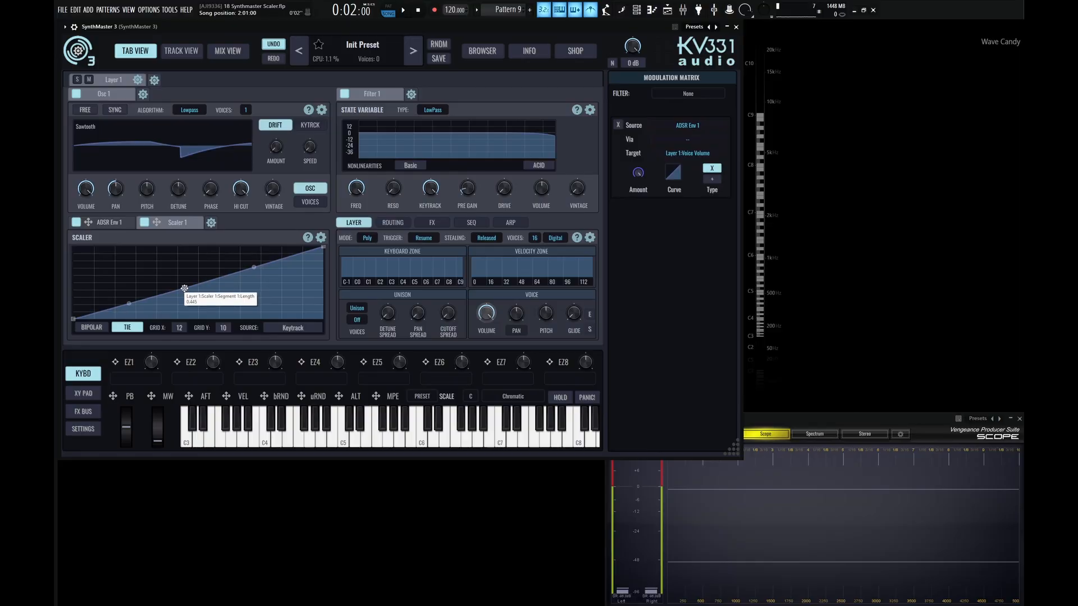
pyautogui.moveTo(185, 288)
pyautogui.mouseDown()
pyautogui.moveTo(174, 274)
pyautogui.moveTo(177, 285)
pyautogui.mouseUp()
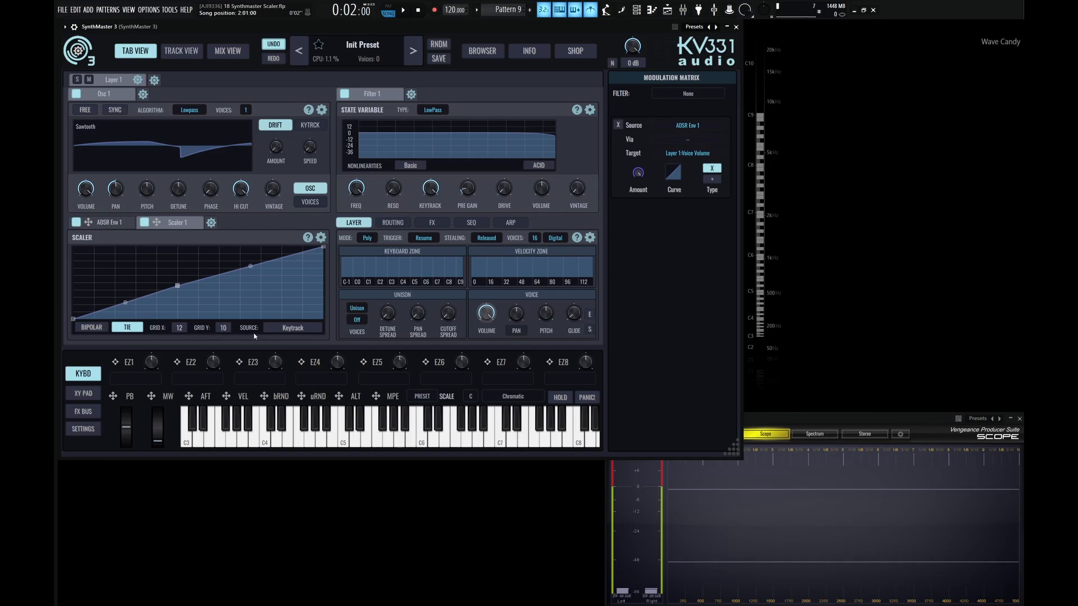
# - Review the modulation source categories available for the Scaler without changing its source
pyautogui.click(290, 331)
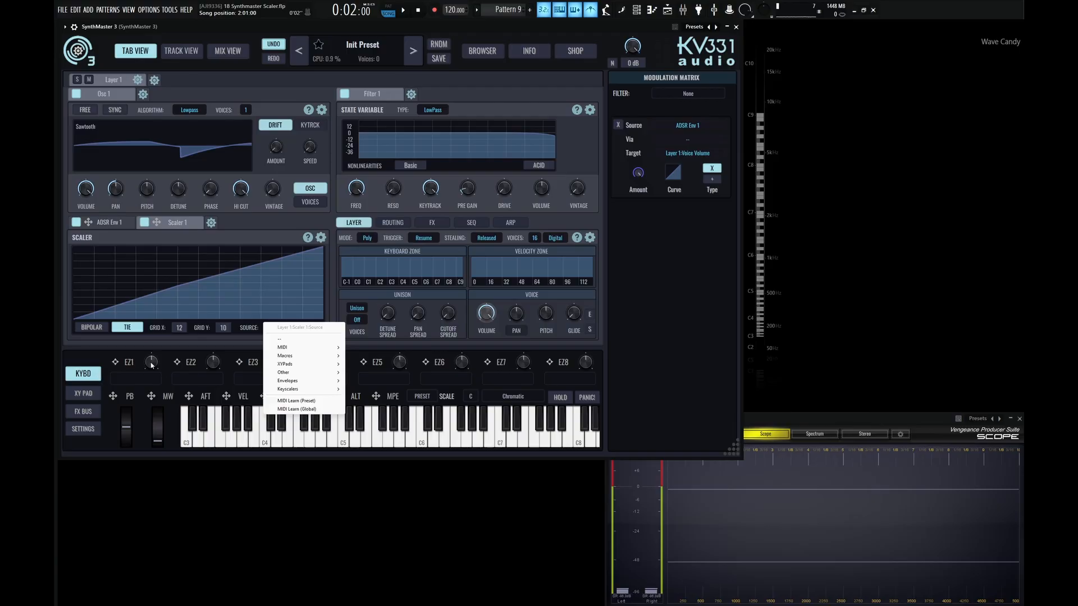
pyautogui.click(328, 318)
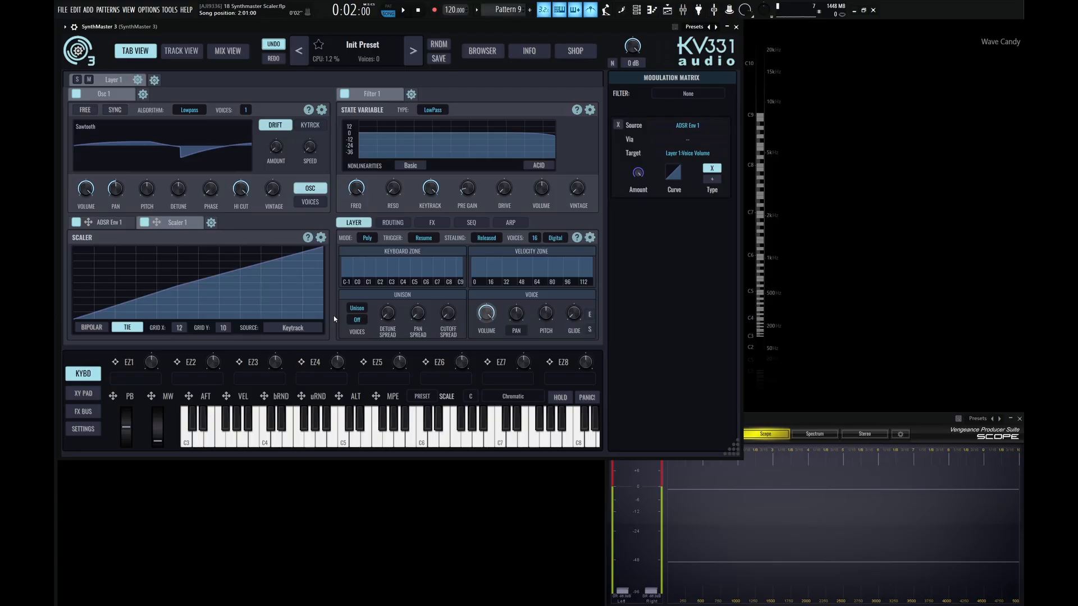
pyautogui.click(315, 328)
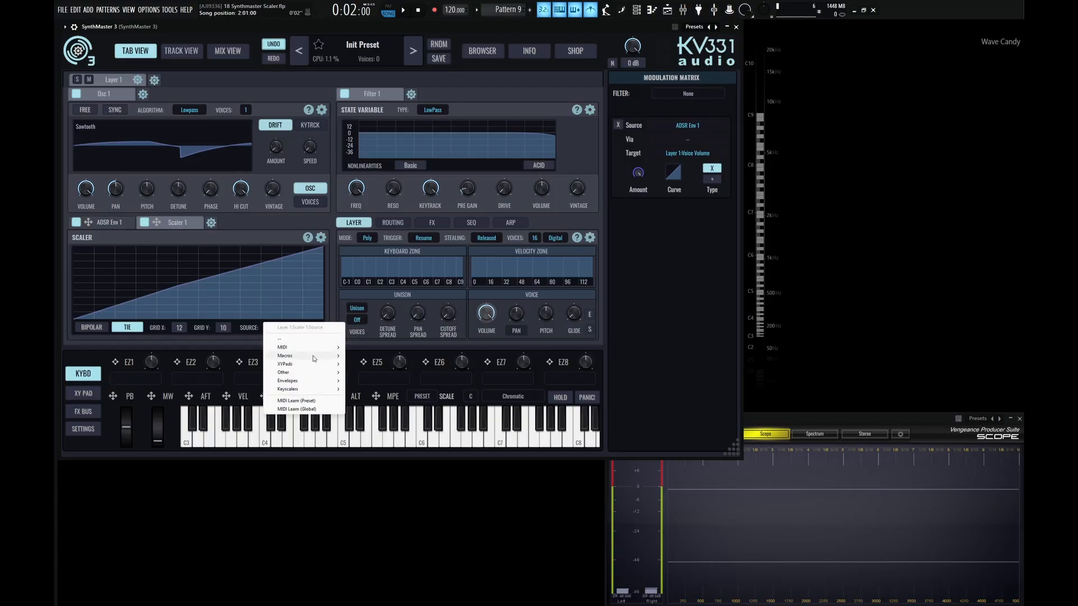
pyautogui.click(332, 303)
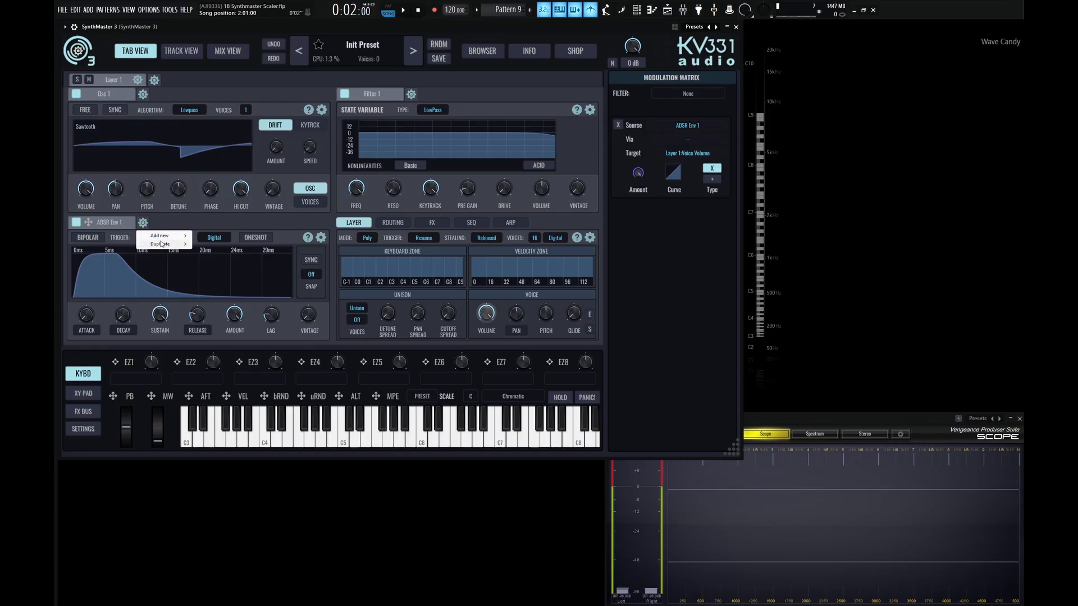
# - Add an LFO modulator to the initialized preset and sync it to the beat at a 1/1 rate
pyautogui.moveTo(162, 238)
pyautogui.click(231, 257)
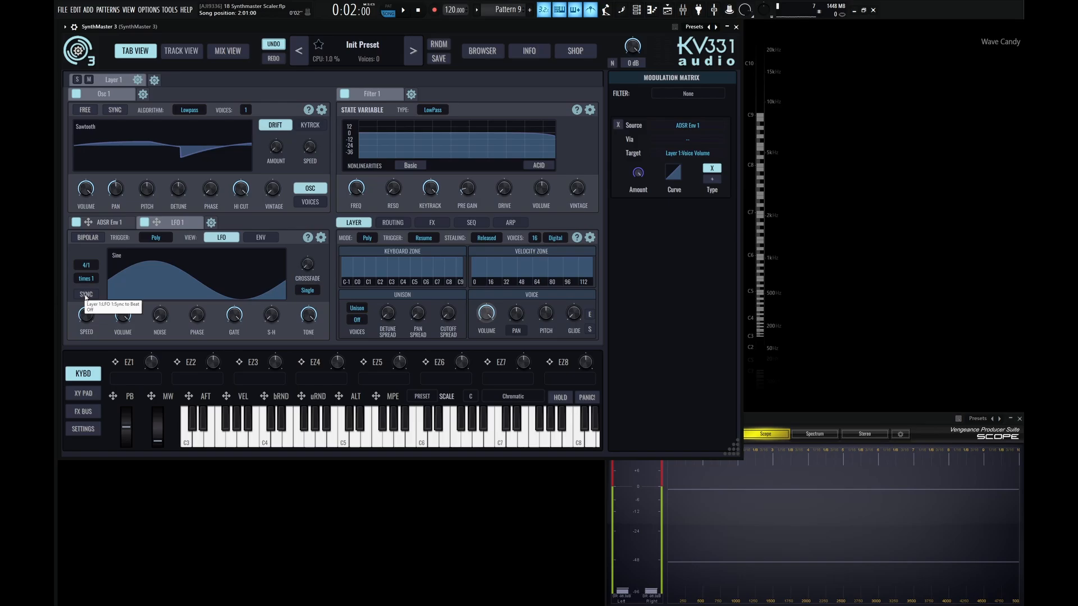
pyautogui.click(87, 265)
pyautogui.click(103, 303)
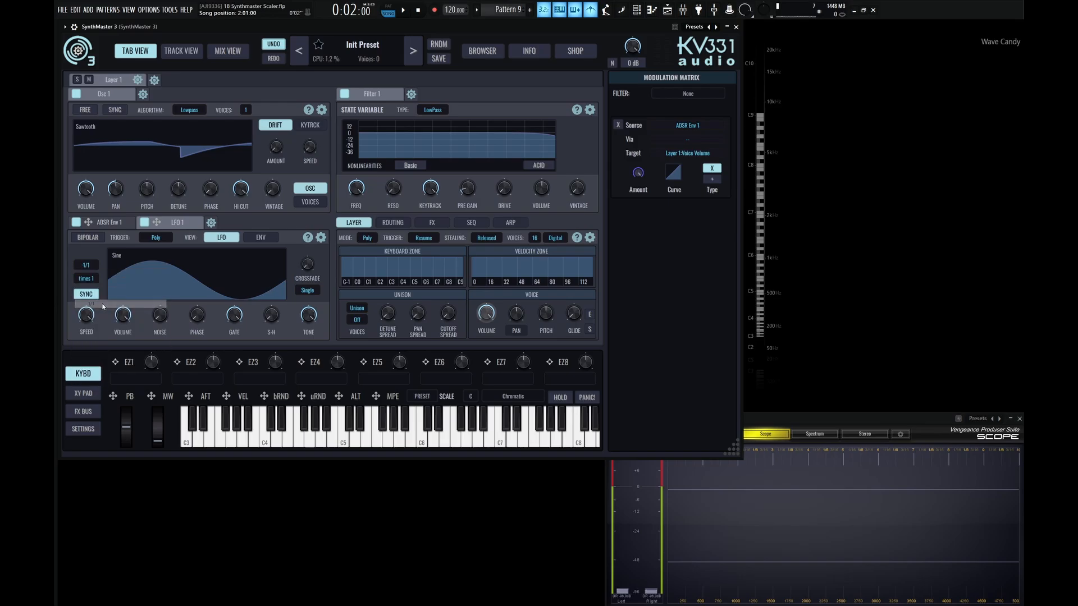
# - Add a Scaler modulator beside LFO 1 and make it bipolar
pyautogui.click(212, 223)
pyautogui.moveTo(225, 239)
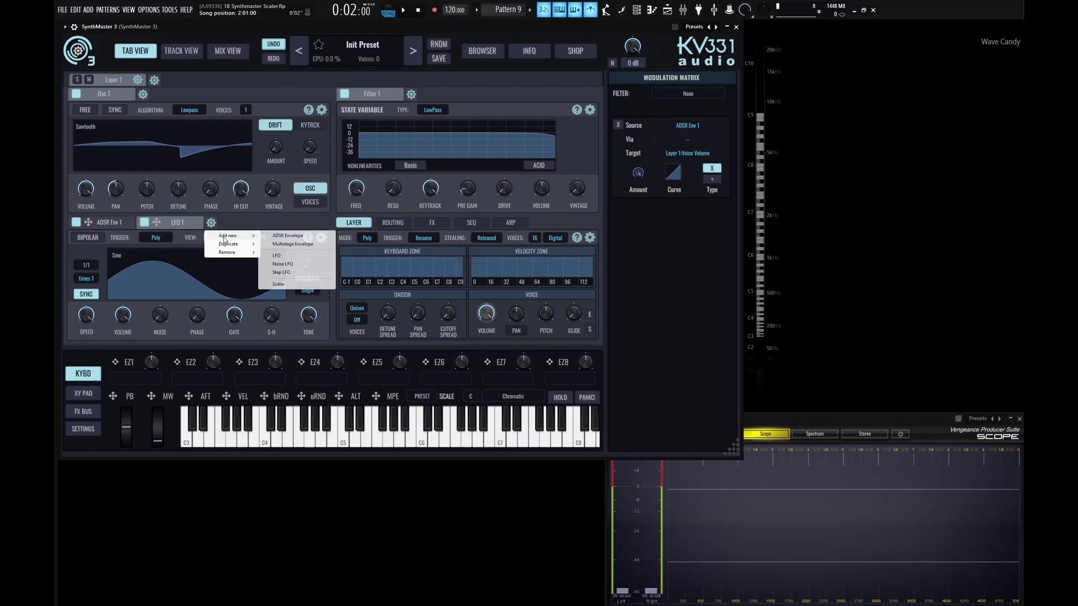
pyautogui.click(283, 284)
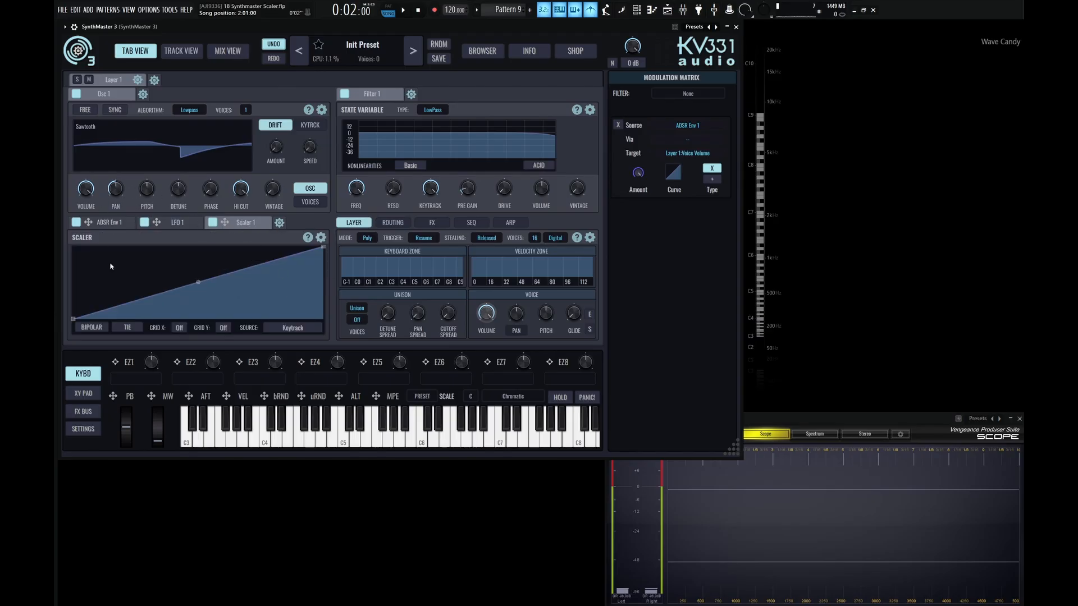
pyautogui.click(92, 328)
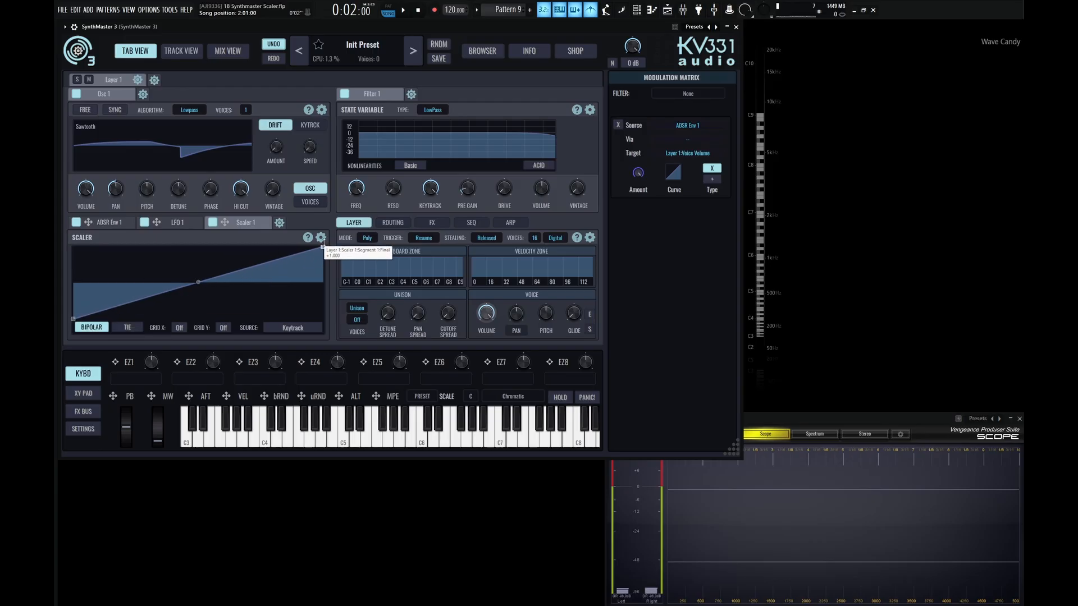
# - Assign Scaler 1 to Osc 1's pan and audition the keytracked panning by sweeping across the keyboard
pyautogui.click(224, 222)
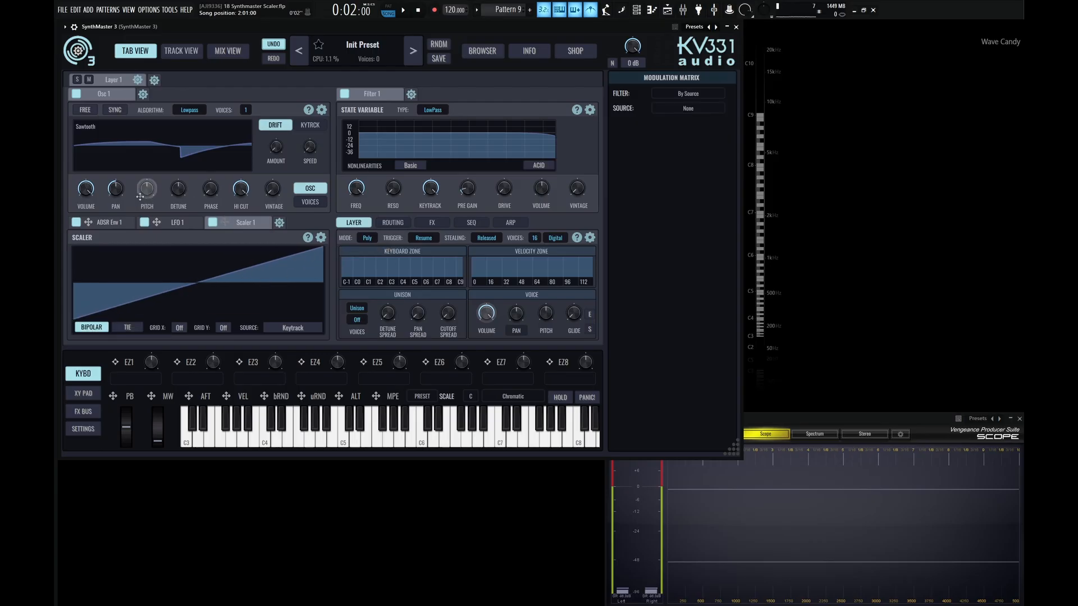
pyautogui.moveTo(113, 190); pyautogui.dragTo(115, 189)
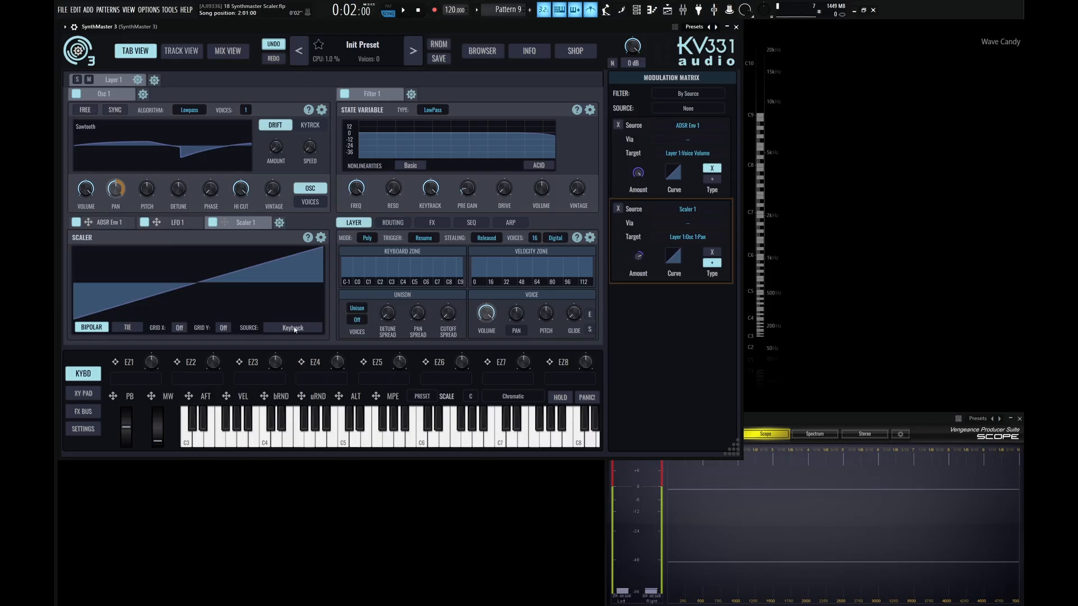
pyautogui.moveTo(326, 445)
pyautogui.mouseDown()
pyautogui.moveTo(208, 442)
pyautogui.moveTo(452, 442)
pyautogui.moveTo(245, 443)
pyautogui.mouseUp()
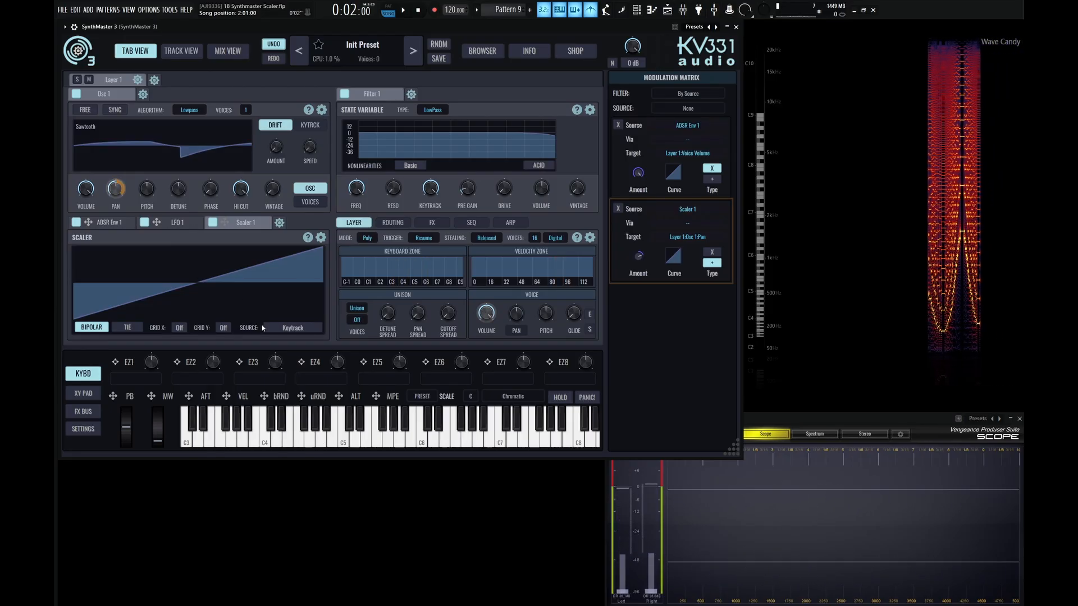
# - Set the Scaler's source to LFO 1 and play C4 to hear the LFO-driven panning
pyautogui.click(293, 329)
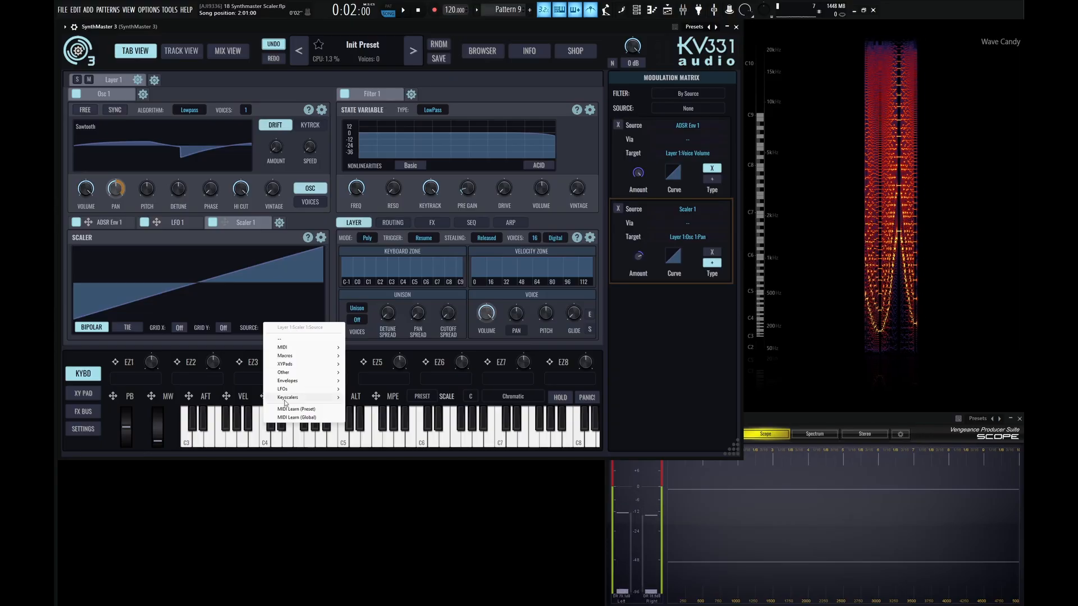
pyautogui.moveTo(284, 391)
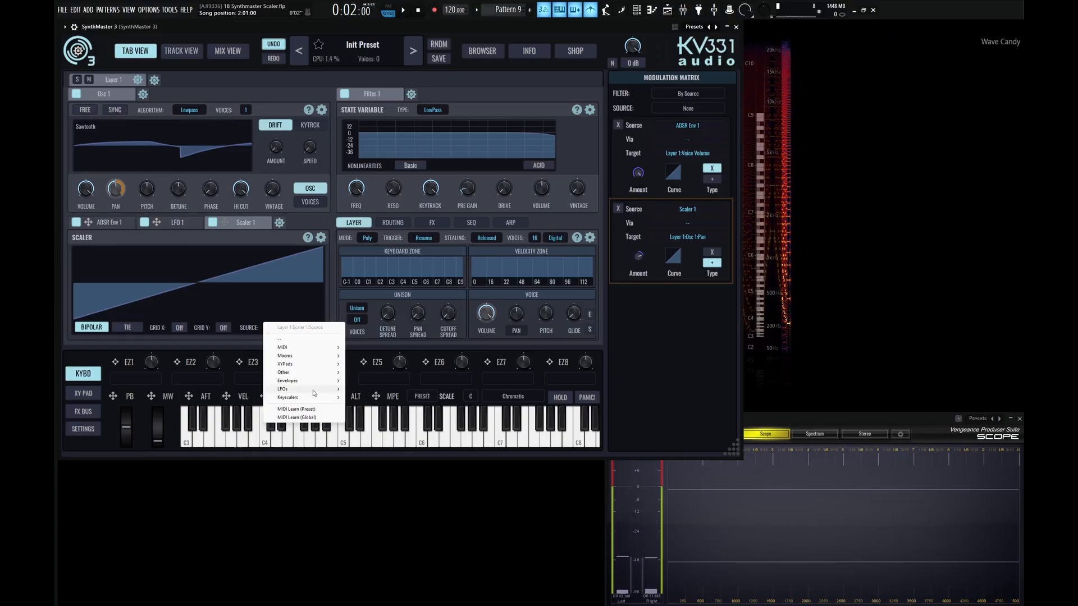
pyautogui.click(370, 390)
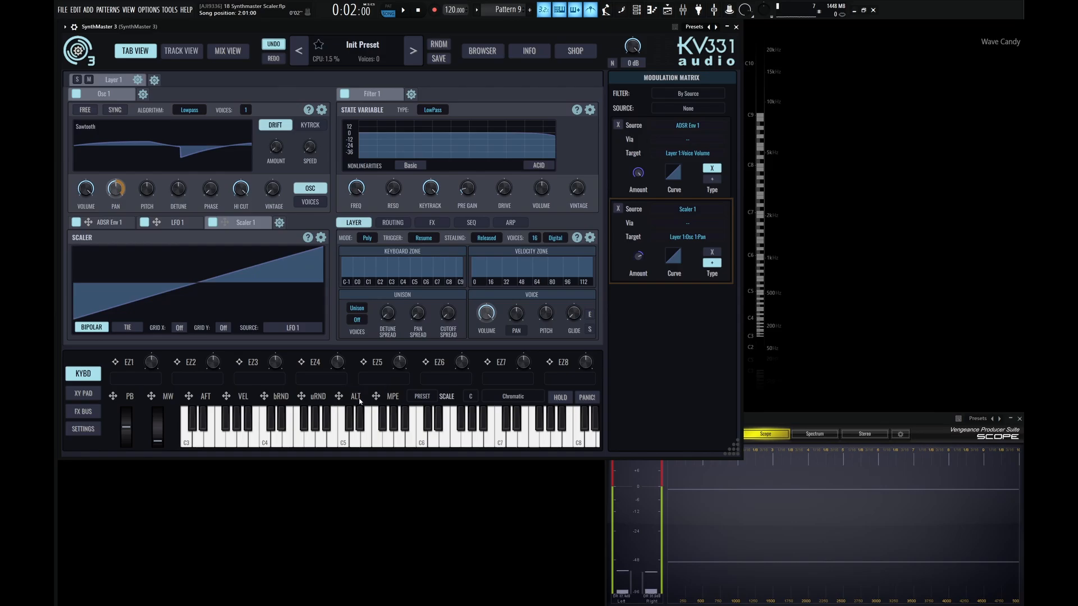
pyautogui.press('z')
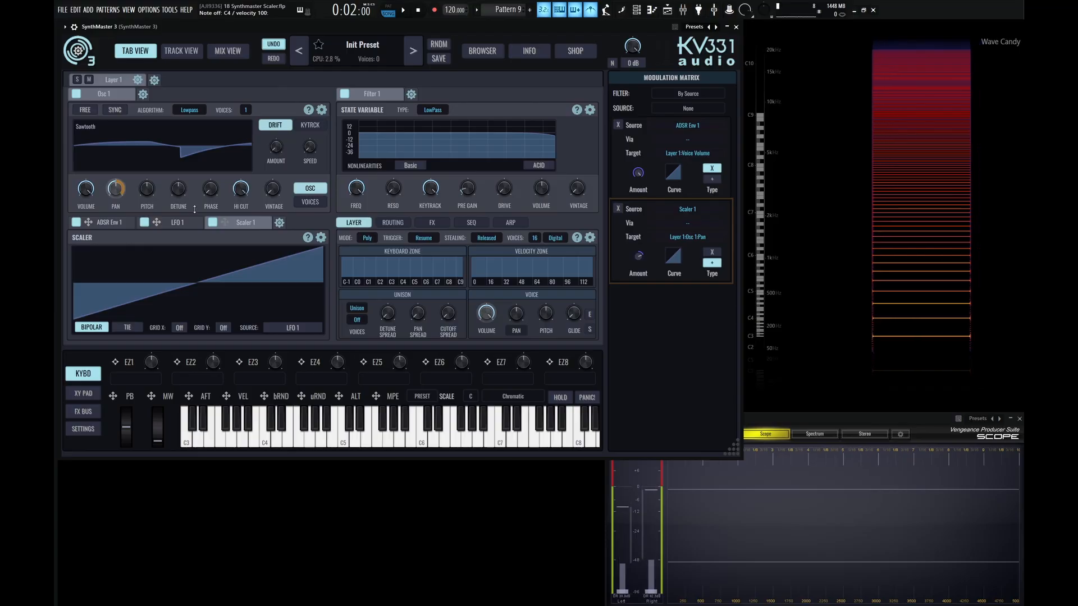
pyautogui.press('z')
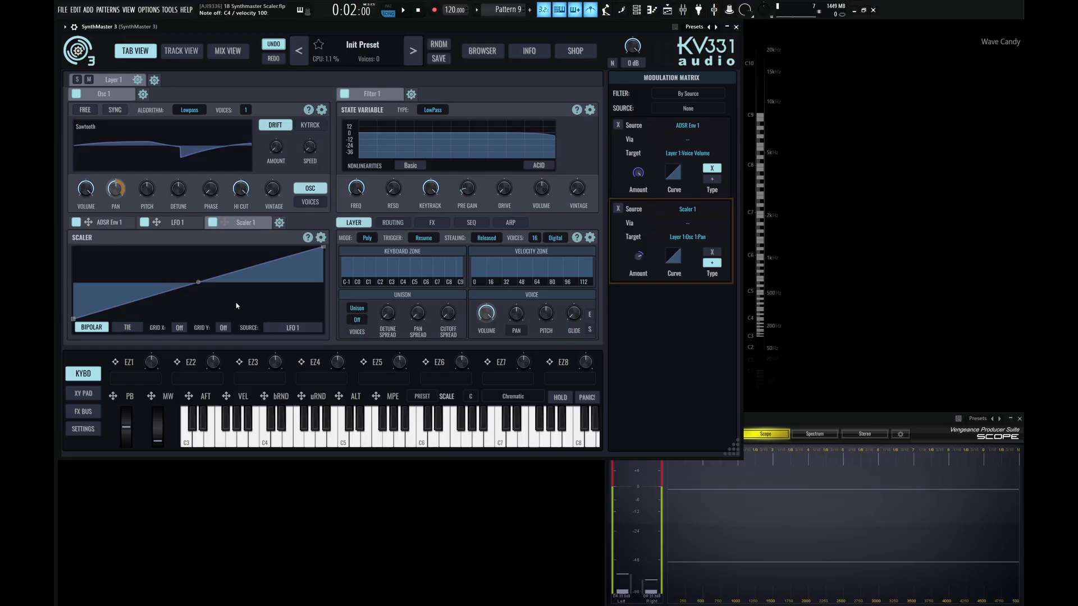
# - Reshape the Scaler curve into four disconnected segments with hard jumps between extremes, and audition it on C4
pyautogui.click(168, 223)
pyautogui.click(241, 222)
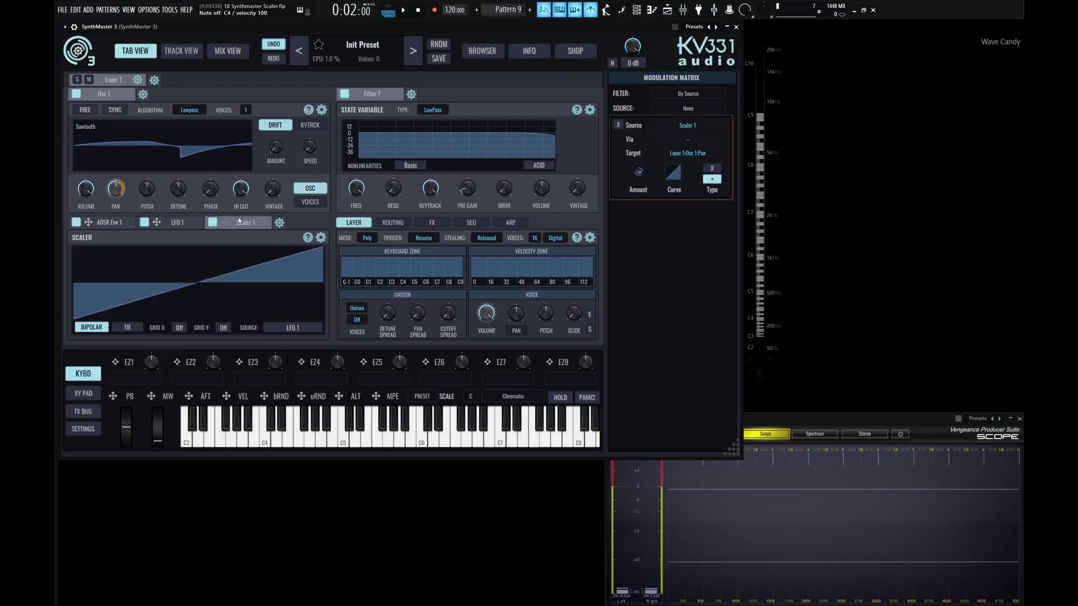
pyautogui.doubleClick(120, 306)
pyautogui.moveTo(120, 305); pyautogui.dragTo(156, 308)
pyautogui.doubleClick(142, 258)
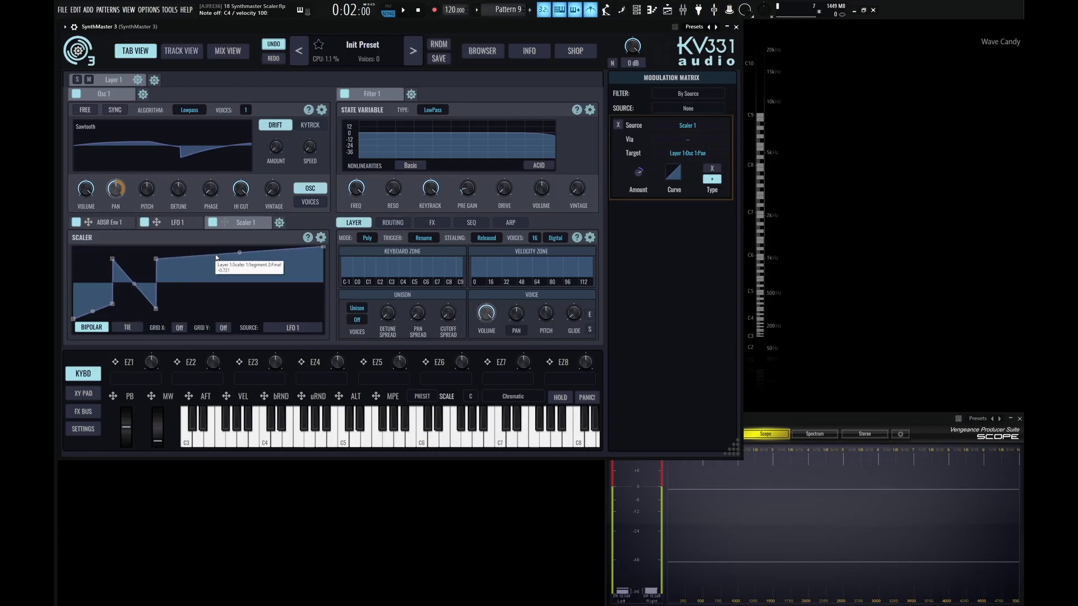
pyautogui.moveTo(216, 255); pyautogui.dragTo(265, 317)
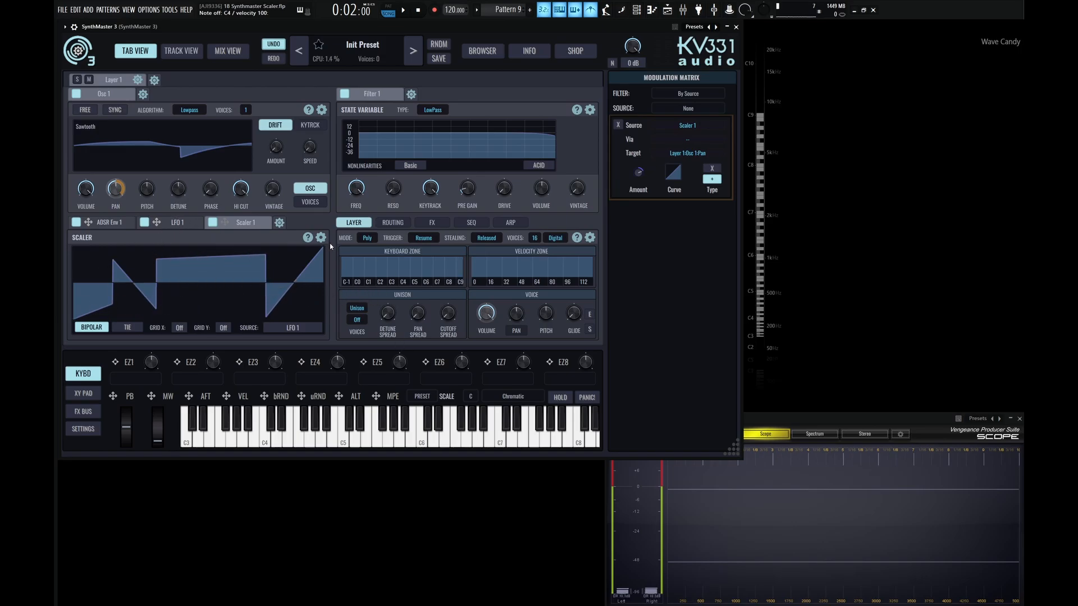
pyautogui.press('z')
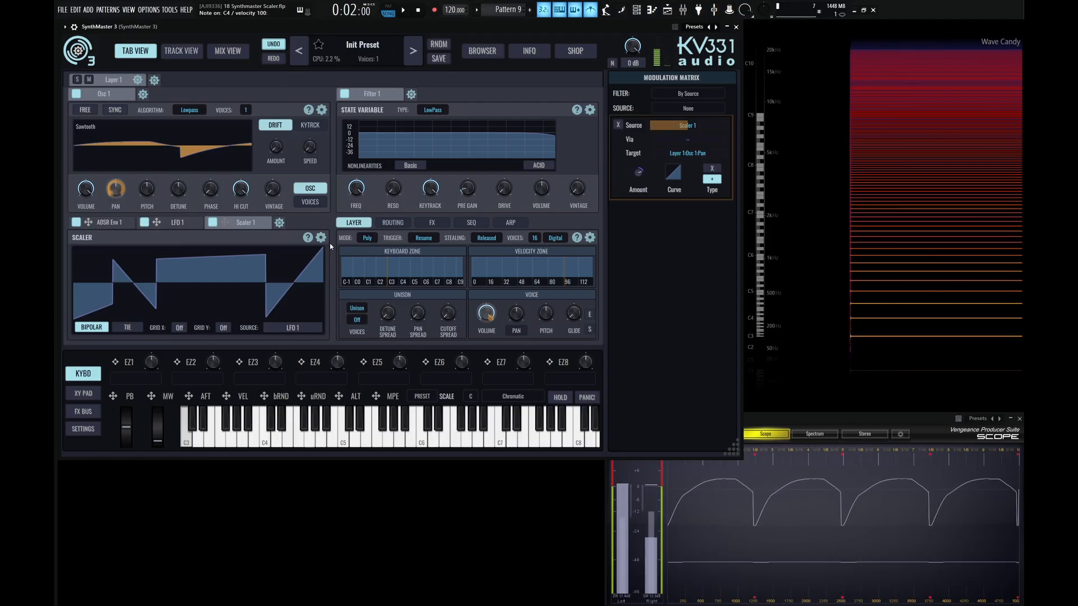
# - Slow LFO 1 to a synced rate of 4/1 and audition C4 through the segmented Scaler curve
pyautogui.click(177, 224)
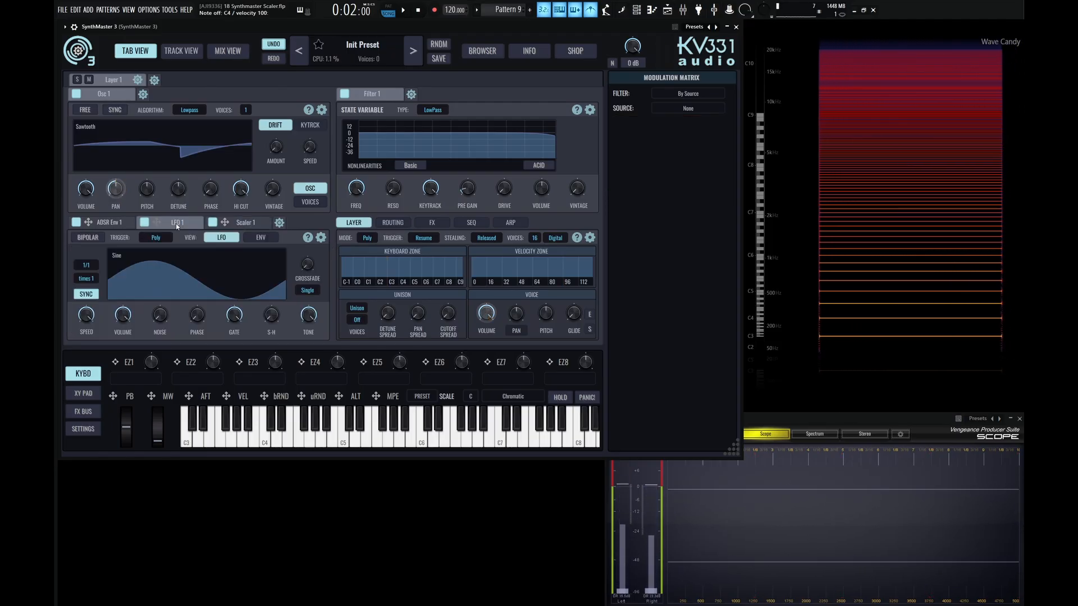
pyautogui.click(92, 270)
pyautogui.click(91, 270)
pyautogui.click(241, 223)
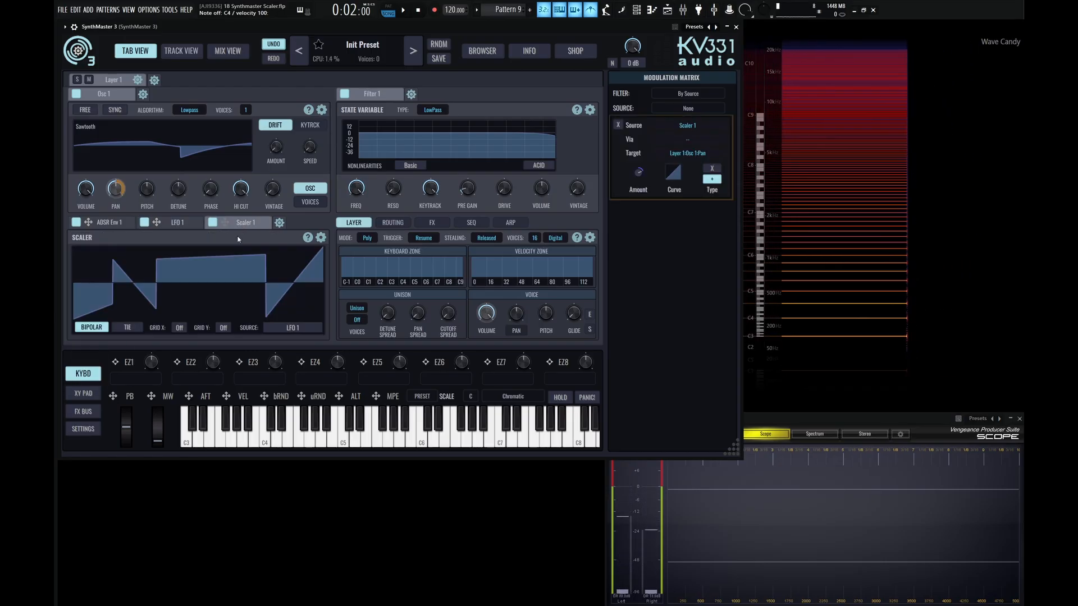
pyautogui.press('z')
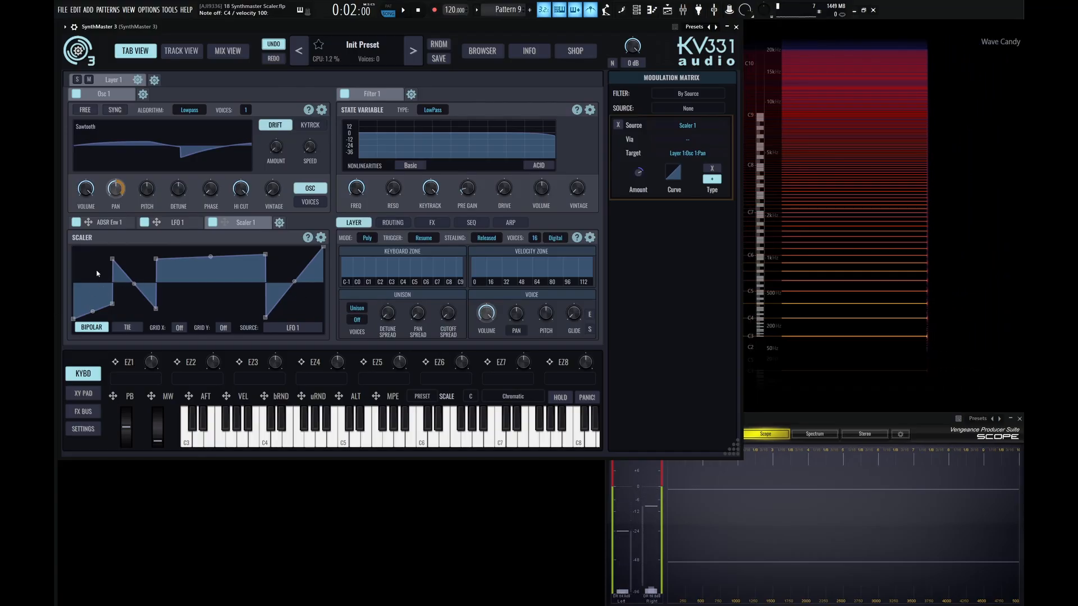
# - Remove the added breakpoints to restore the Scaler's single straight ramp, and audition it on C4
pyautogui.click(183, 223)
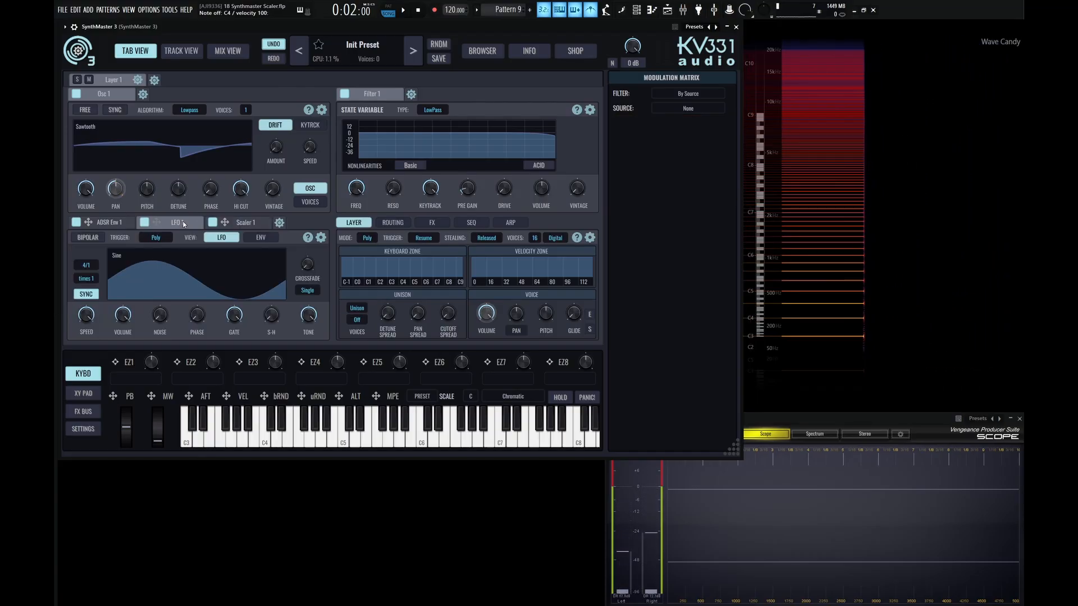
pyautogui.click(236, 224)
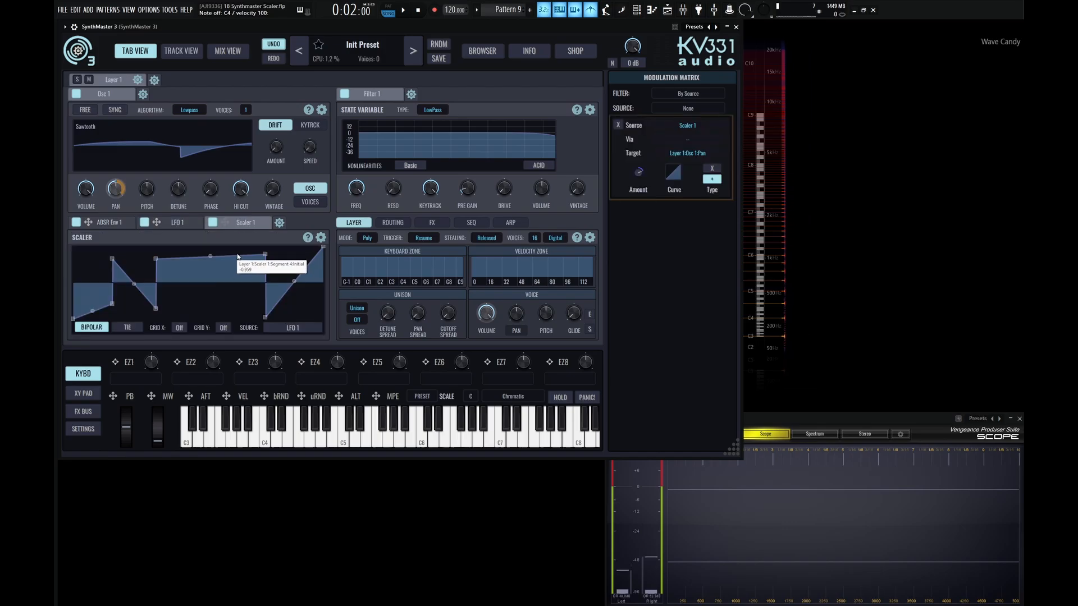
pyautogui.doubleClick(155, 261)
pyautogui.doubleClick(113, 261)
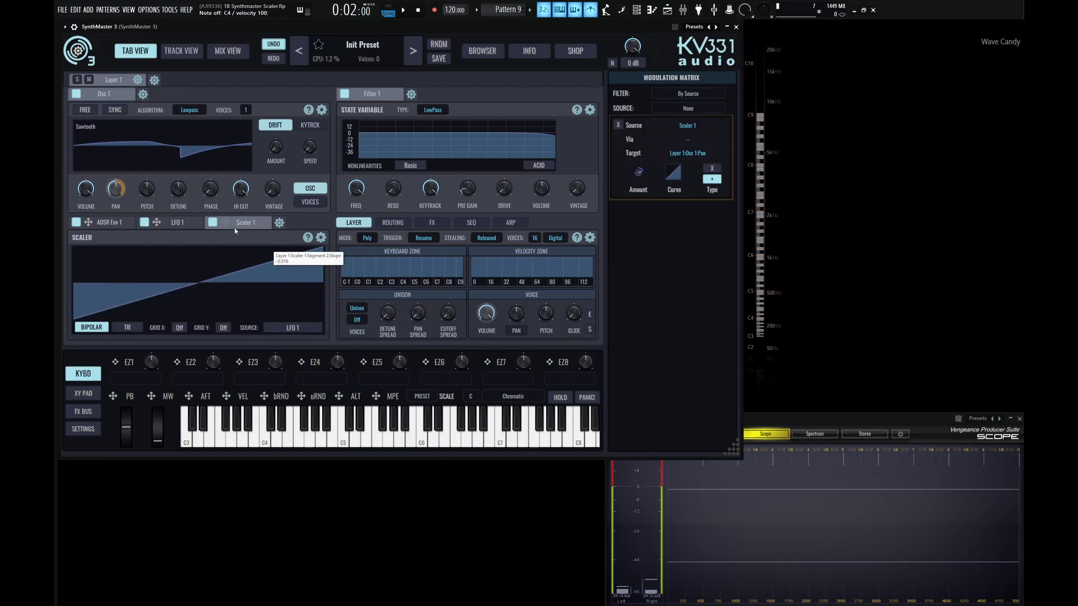
pyautogui.press('z')
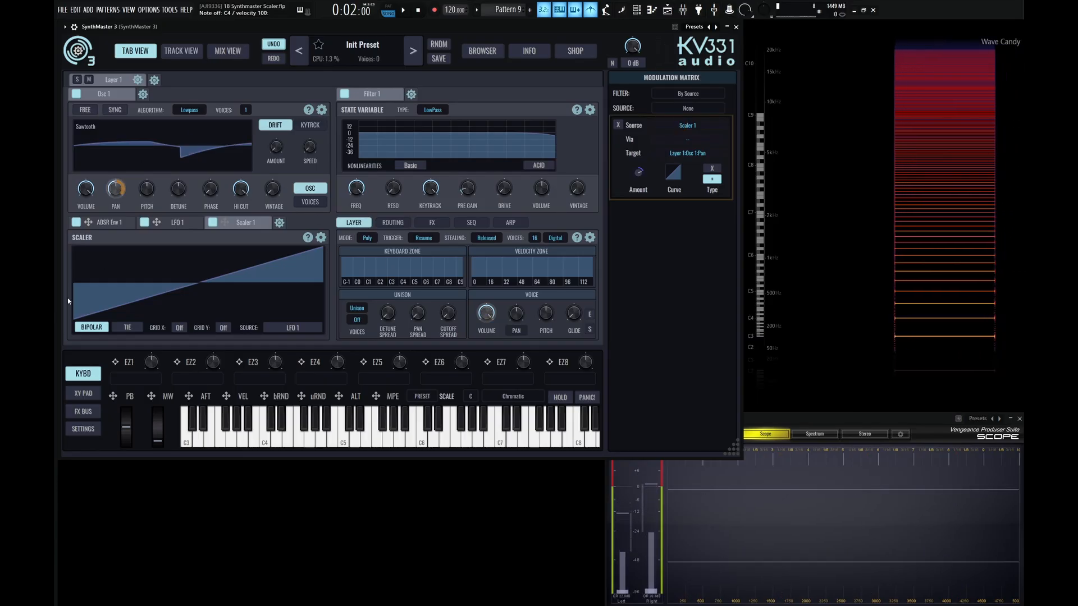
pyautogui.press('z')
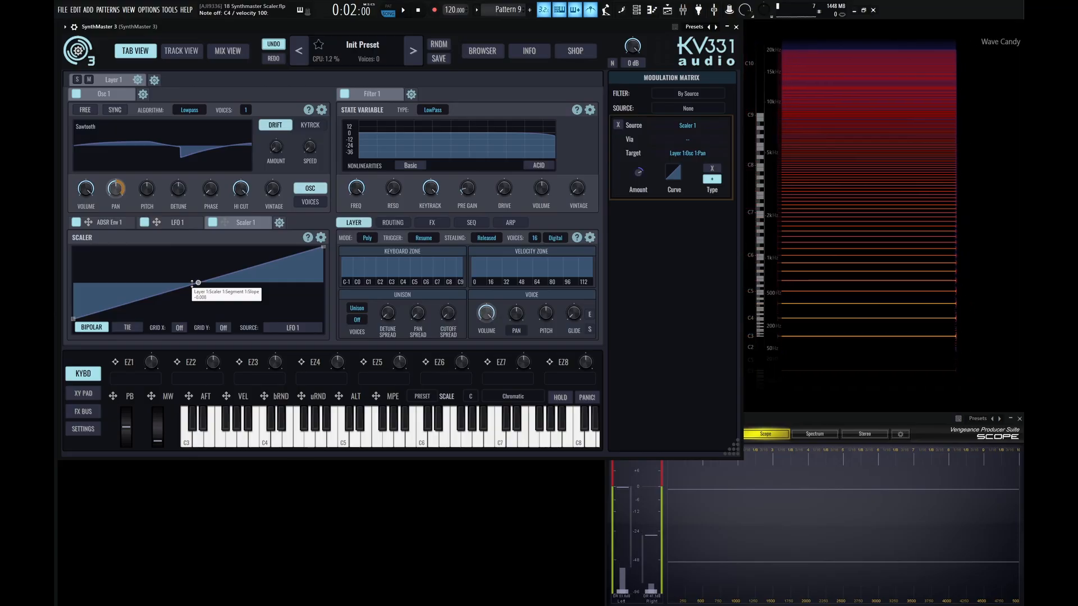
# - Split the Scaler curve near its middle into two full-range rising ramps and audition it on C4
pyautogui.doubleClick(184, 287)
pyautogui.moveTo(184, 287); pyautogui.dragTo(212, 247)
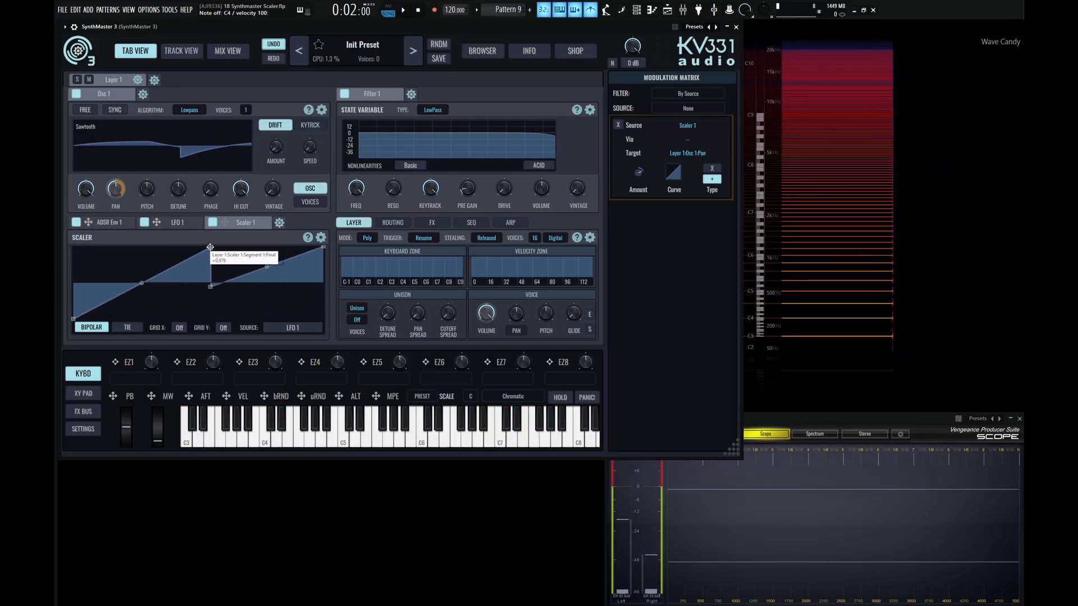
pyautogui.moveTo(212, 287); pyautogui.dragTo(217, 300)
pyautogui.moveTo(216, 326); pyautogui.dragTo(207, 320)
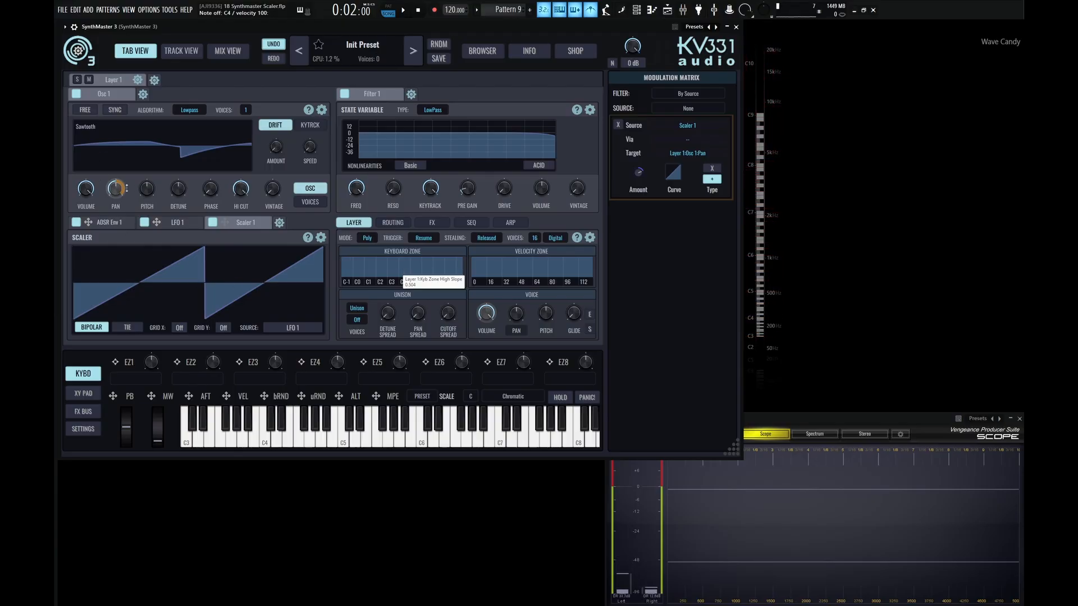
pyautogui.press('z')
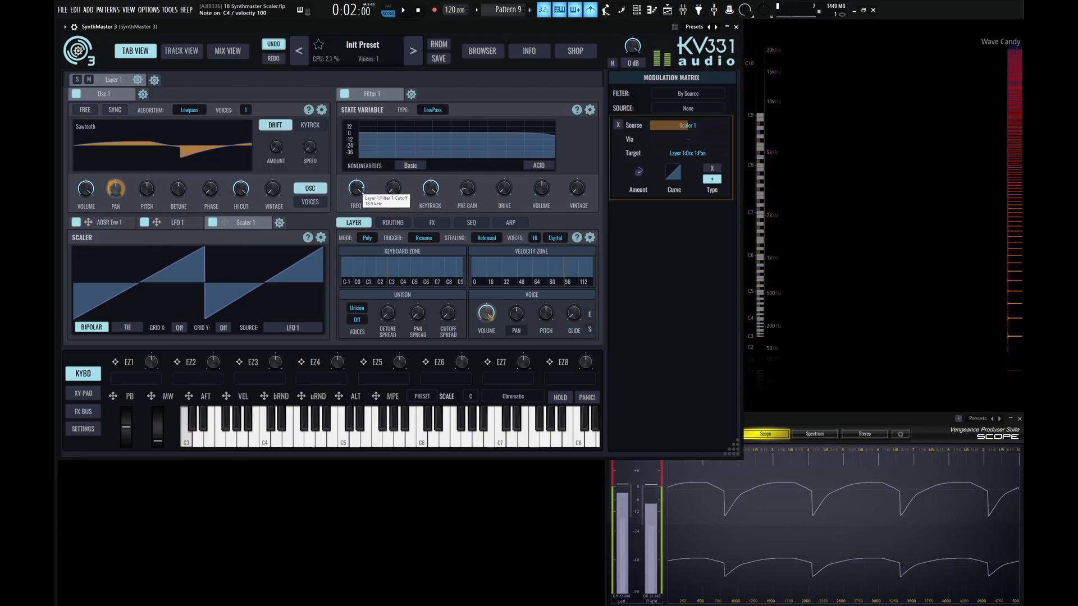